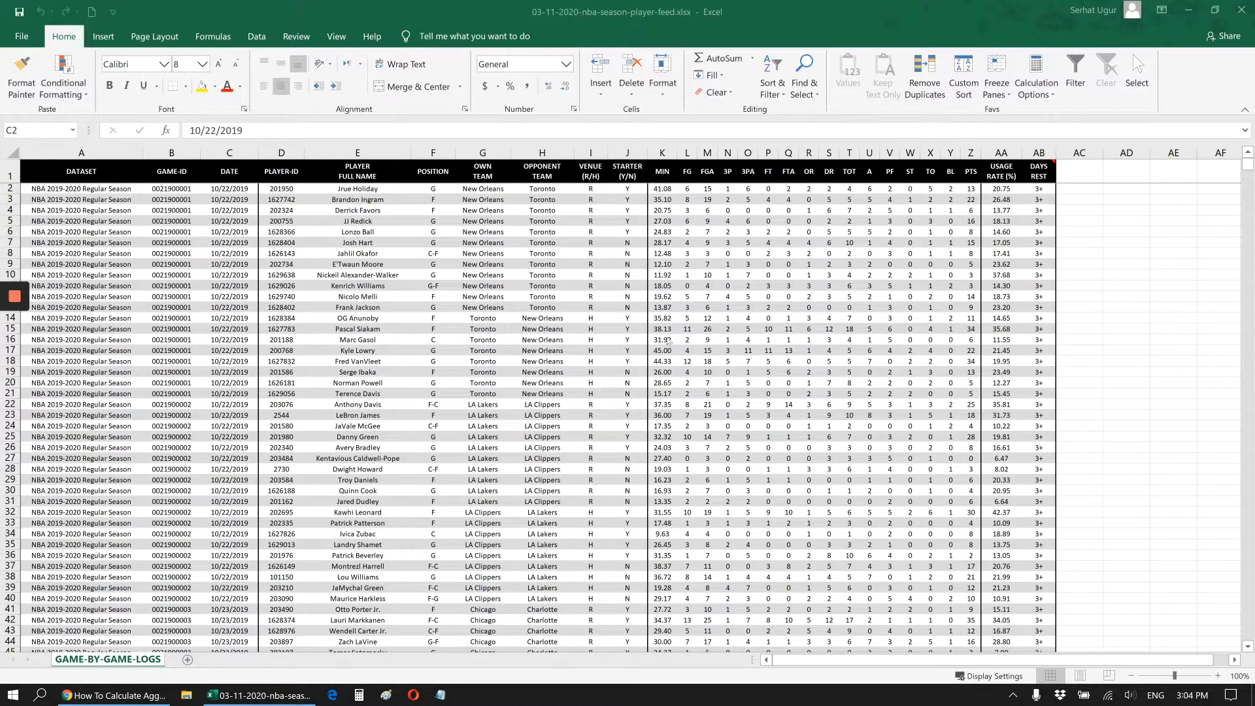
Step: Copy the PLAYER-ID and PLAYER FULL NAME columns from GAME-BY-GAME-LOGS into a new sheet
click(288, 152)
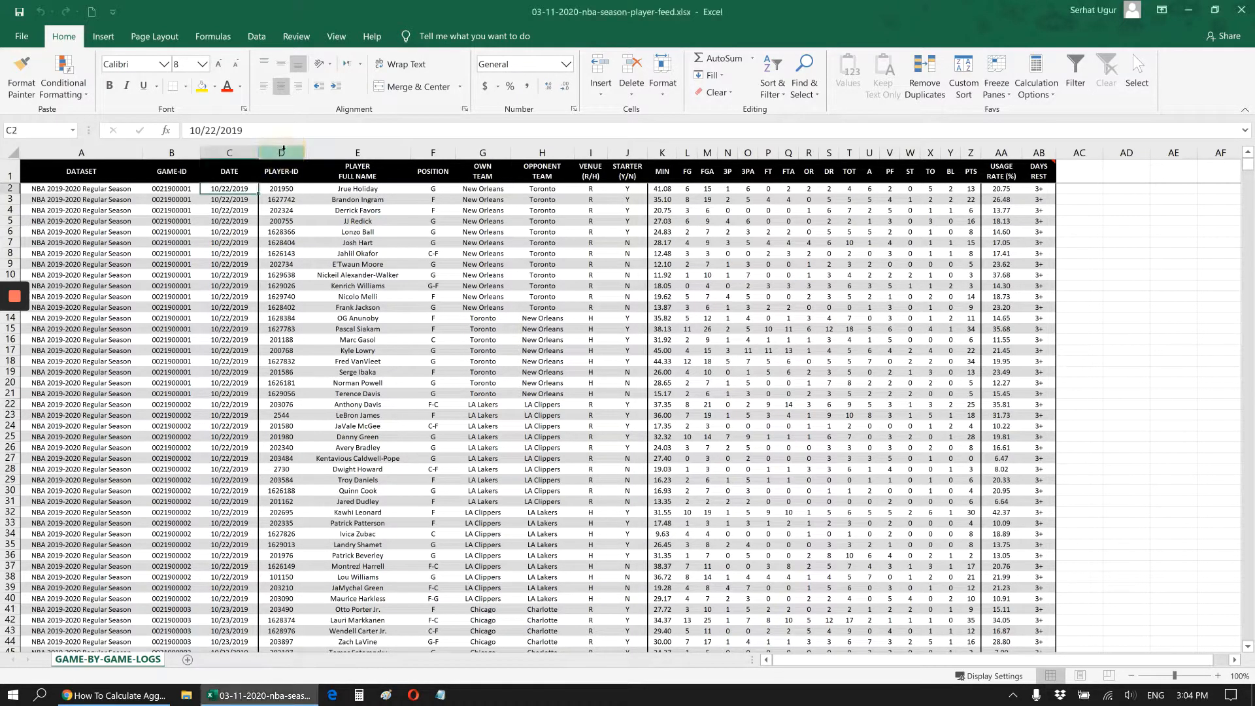
drag(289, 152, 353, 152)
key(ctrl+c)
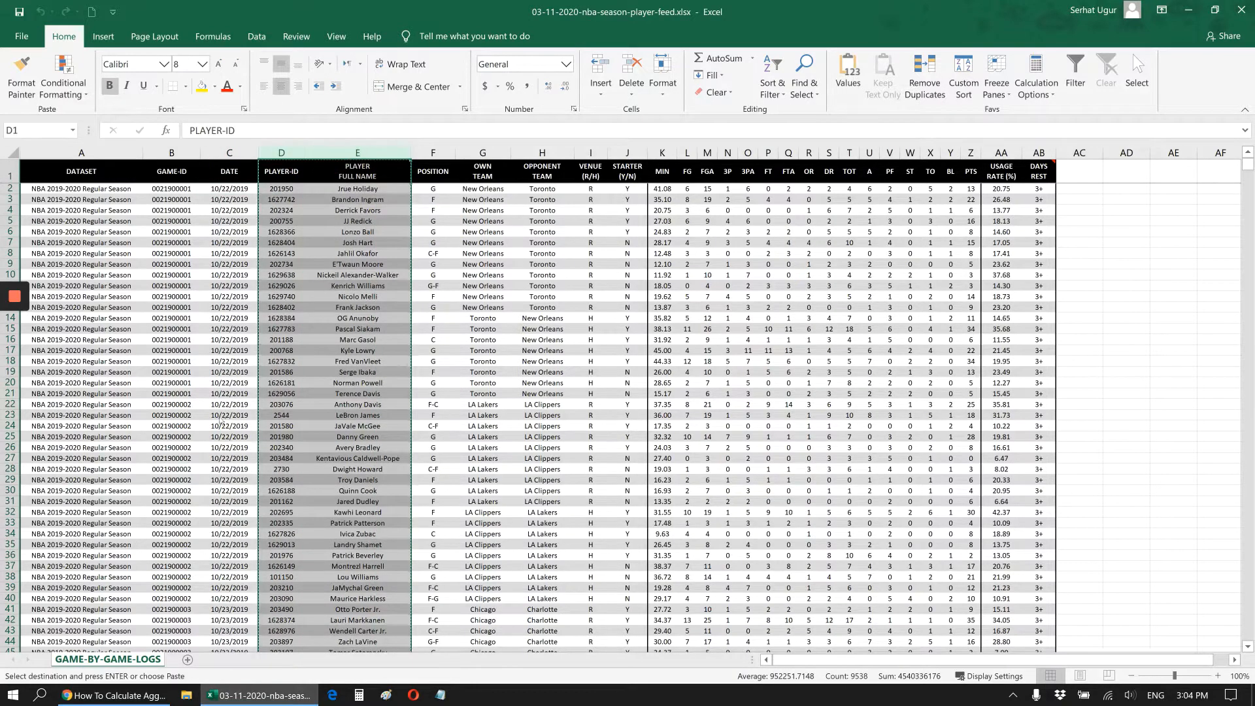
click(187, 659)
key(ctrl+v)
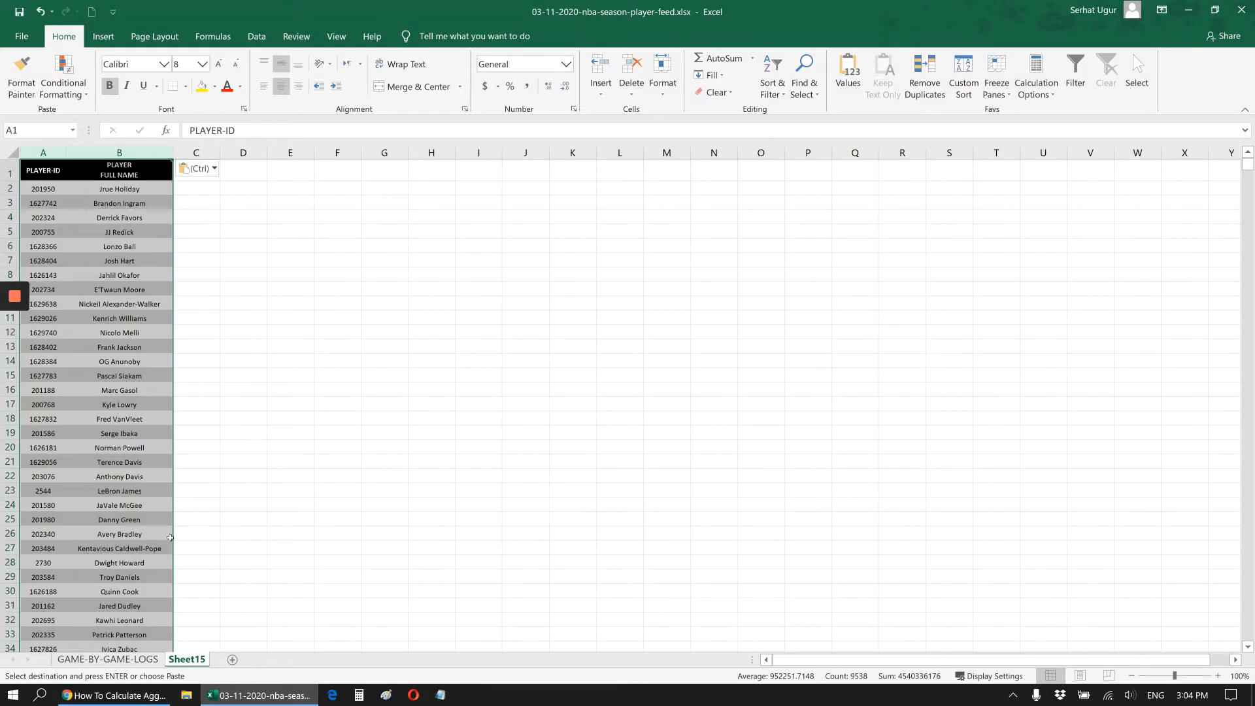
Step: Rename the new sheet as UNIQUE
double_click(193, 663)
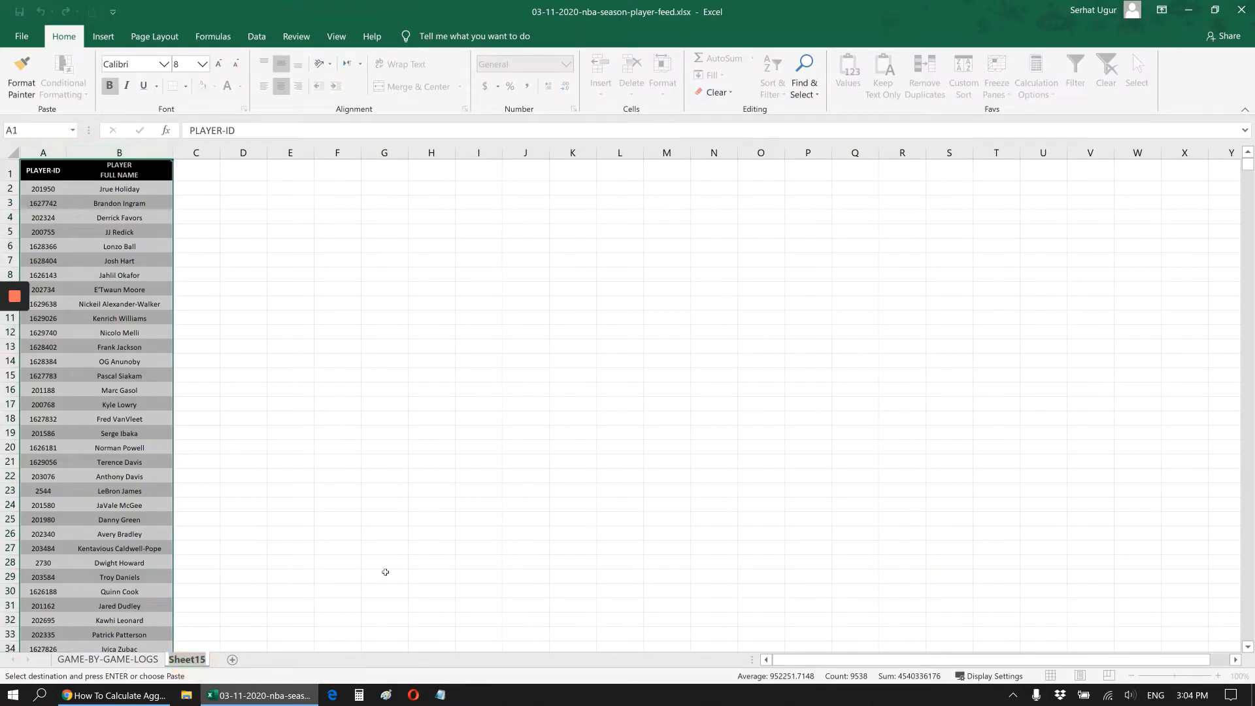
text(UNIQUE)
key(Return)
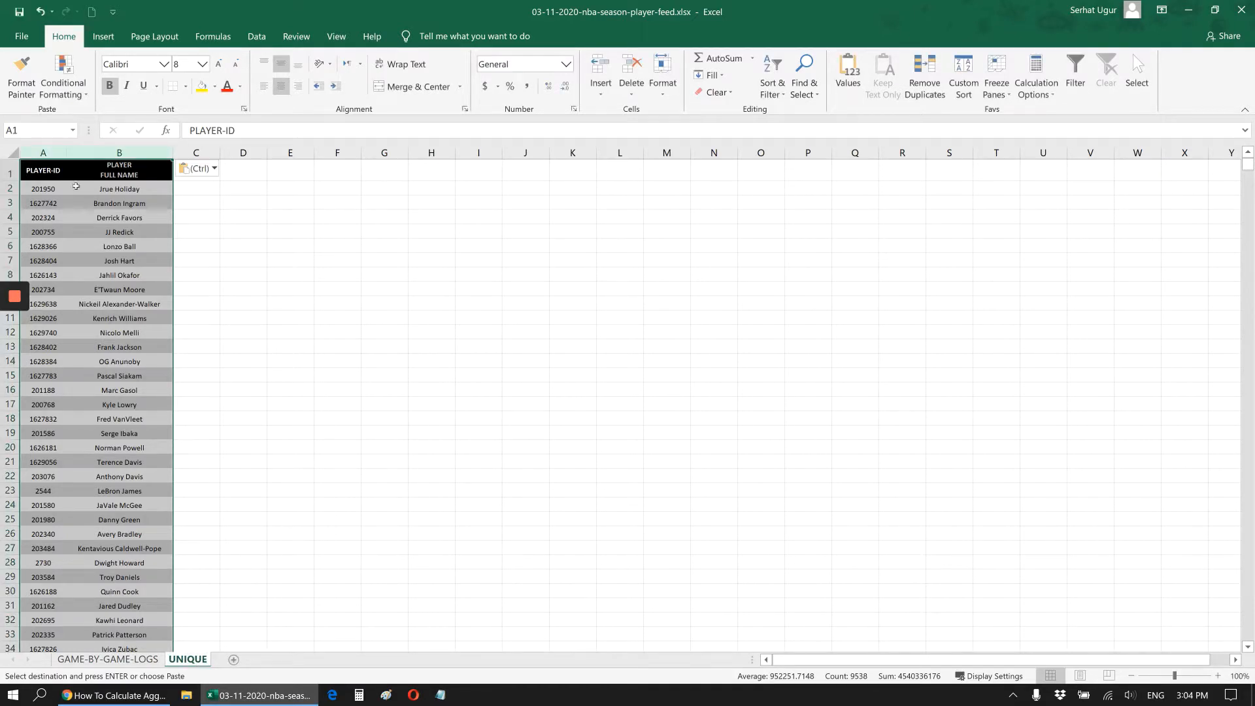
click(51, 165)
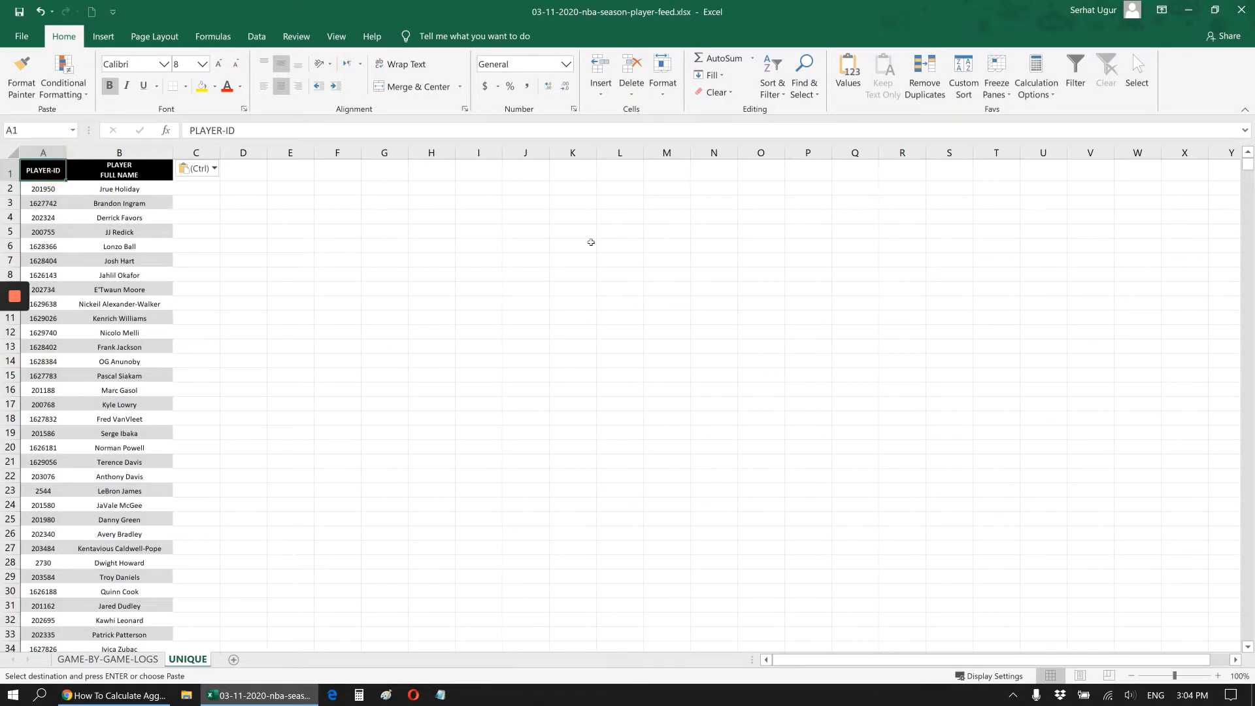
key(Down)
key(Right)
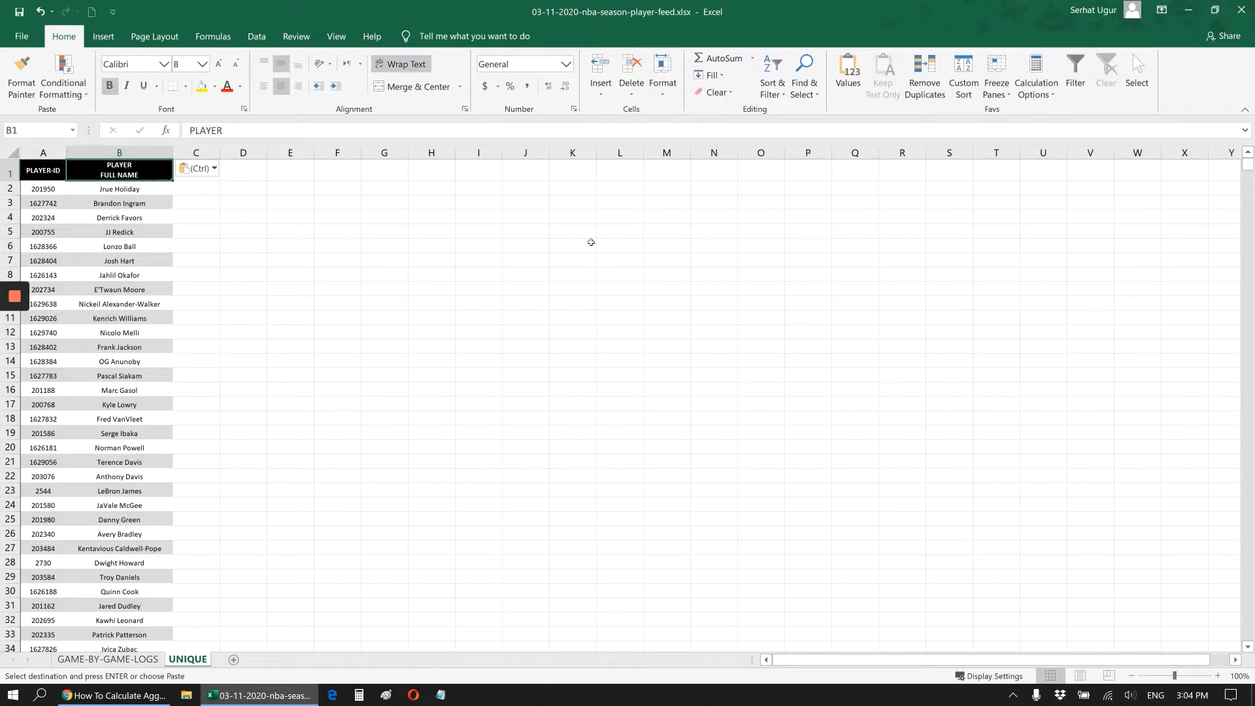
key(Left)
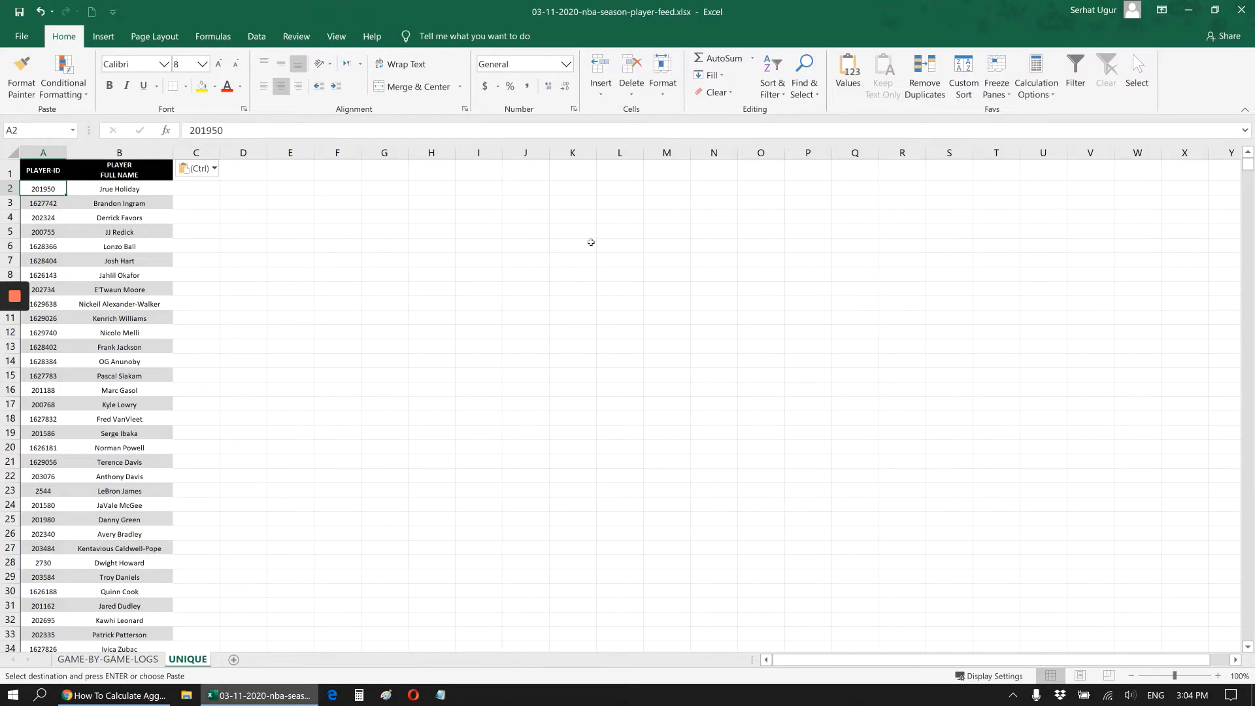
Step: Remove duplicate rows from columns A and B of the UNIQUE sheet, comparing only the PLAYER-ID column and treating the first row as headers
drag(44, 152, 92, 146)
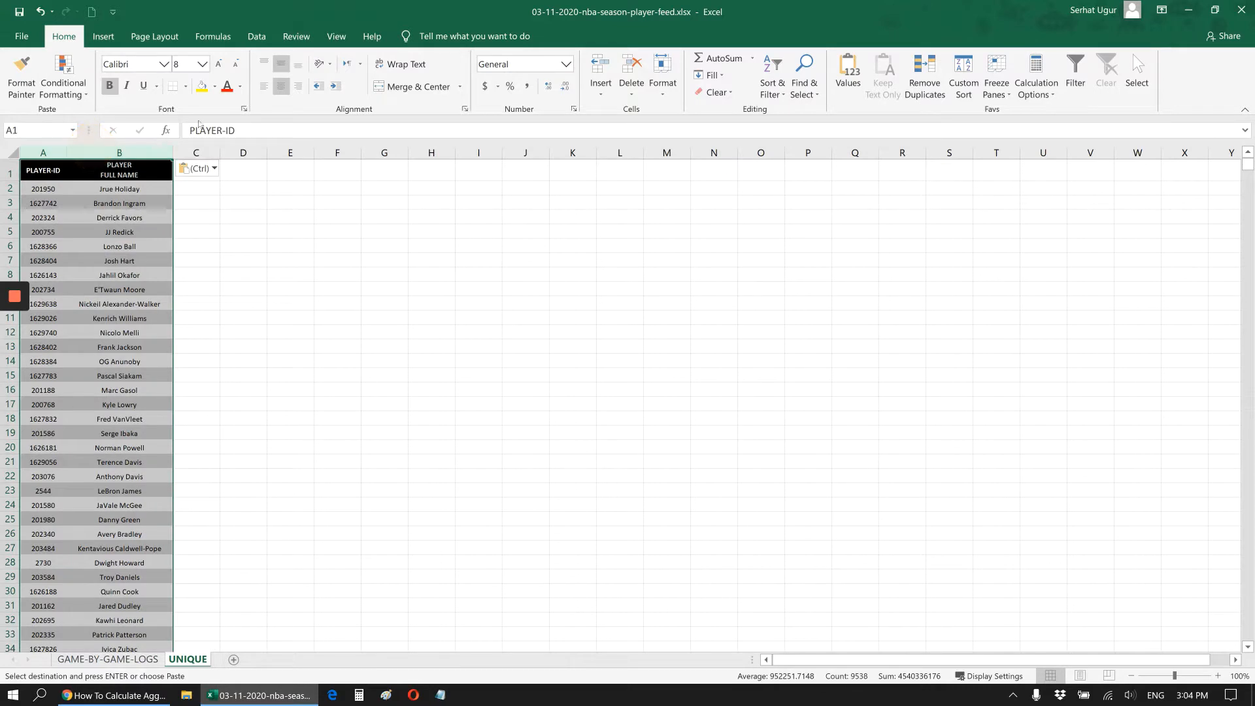
click(255, 38)
click(807, 87)
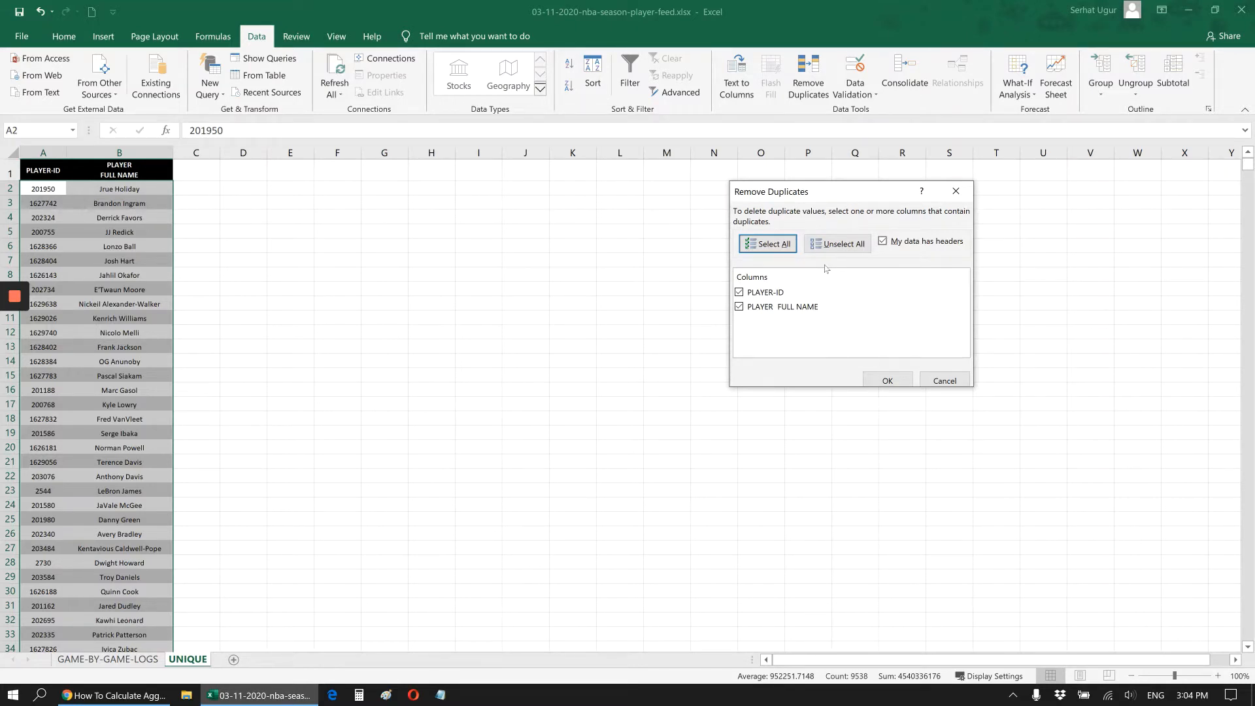
click(789, 309)
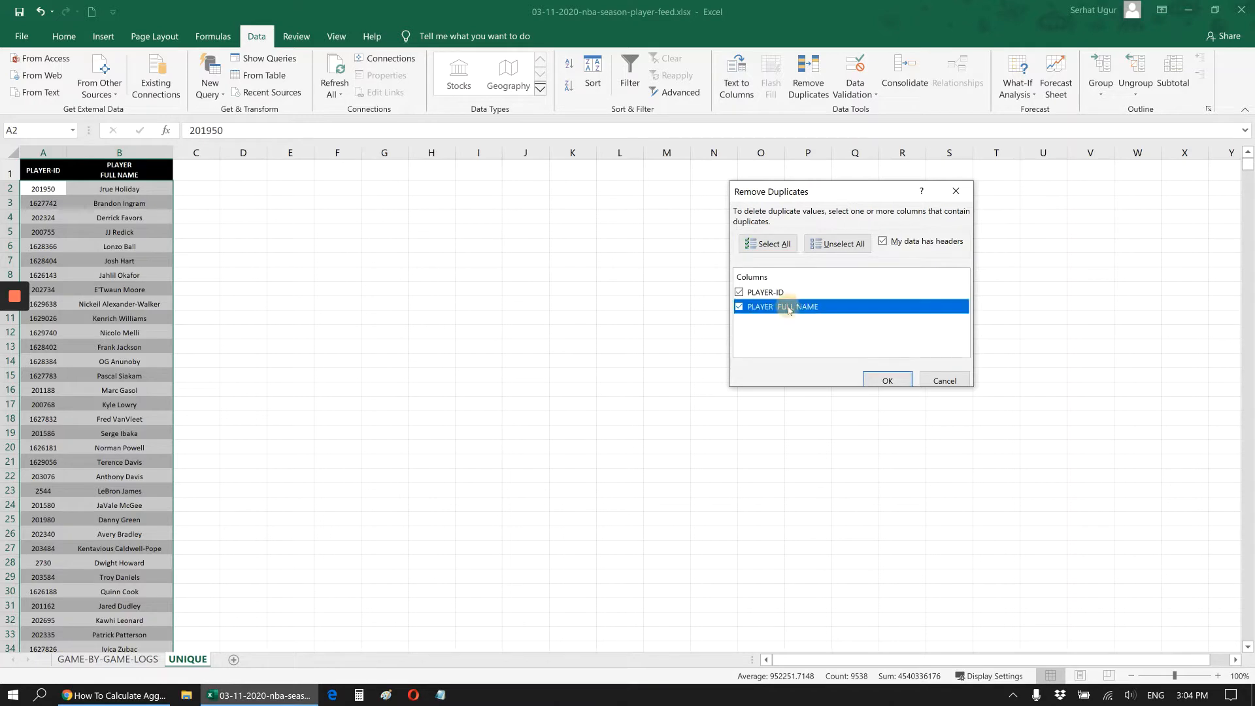
click(740, 308)
click(891, 383)
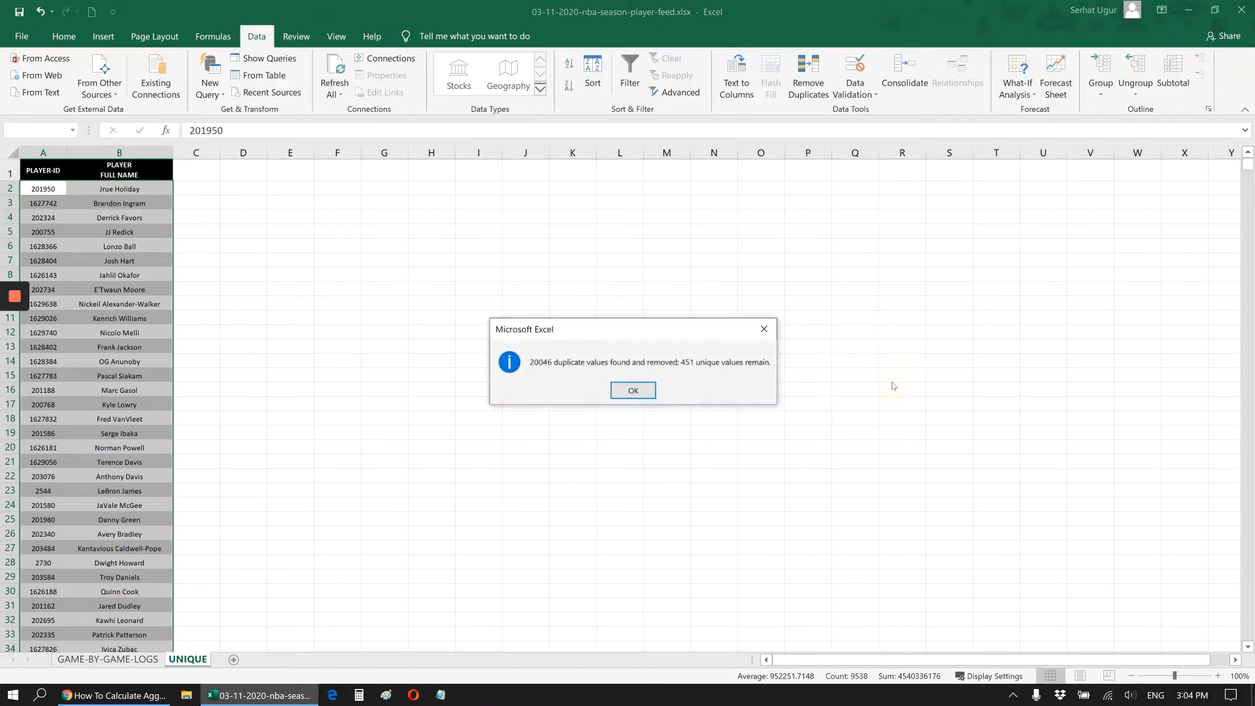
click(651, 392)
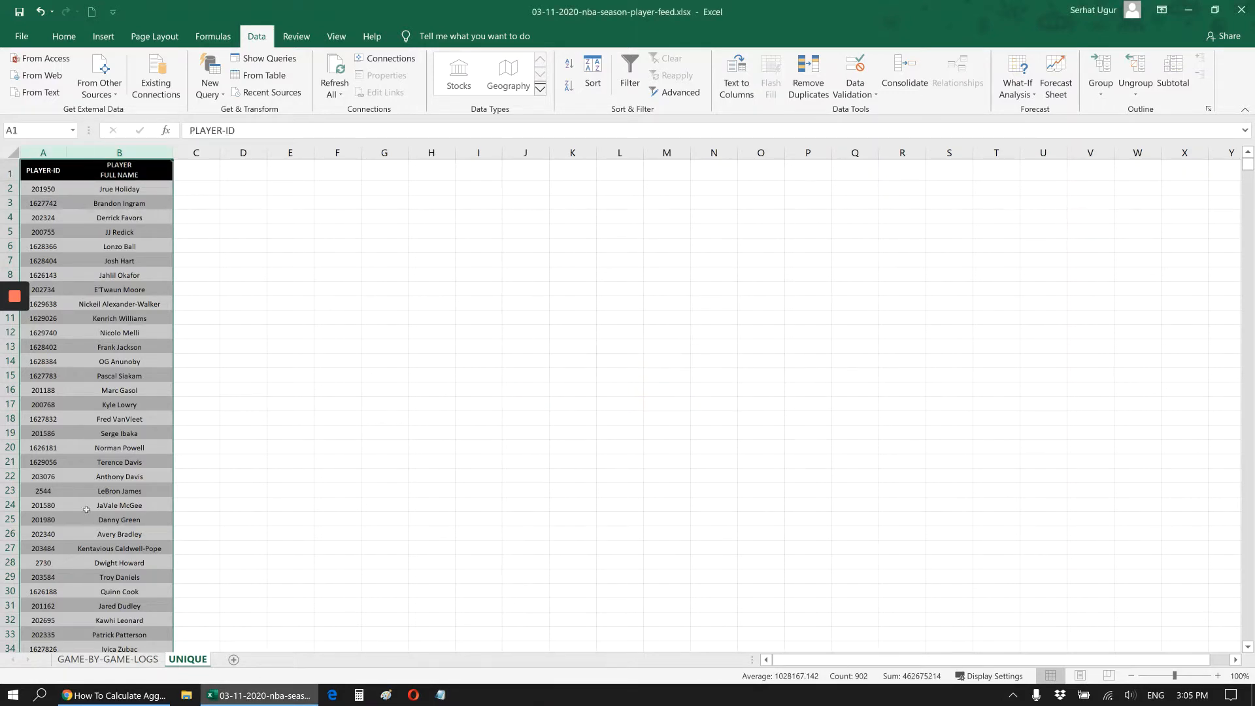
Step: Copy the stat headers MIN through PTS from GAME-BY-GAME-LOGS into the UNIQUE sheet's header row, starting at C1
mouse_move(3, 337)
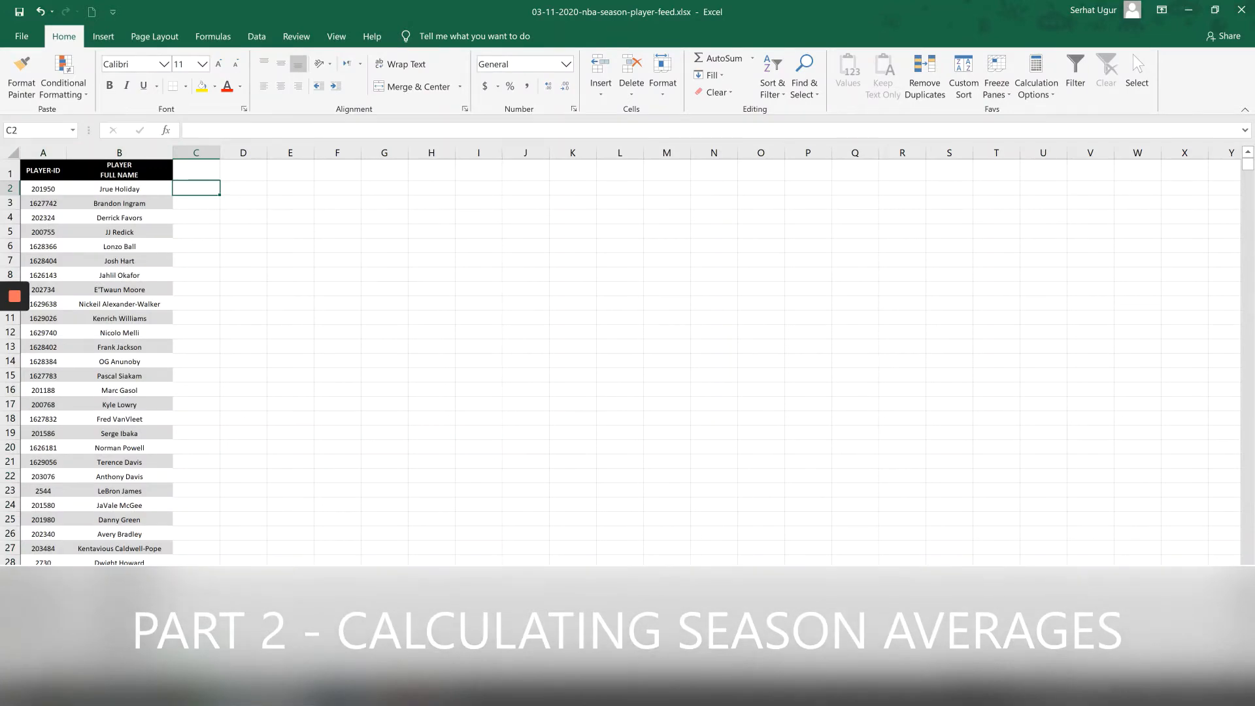
click(82, 658)
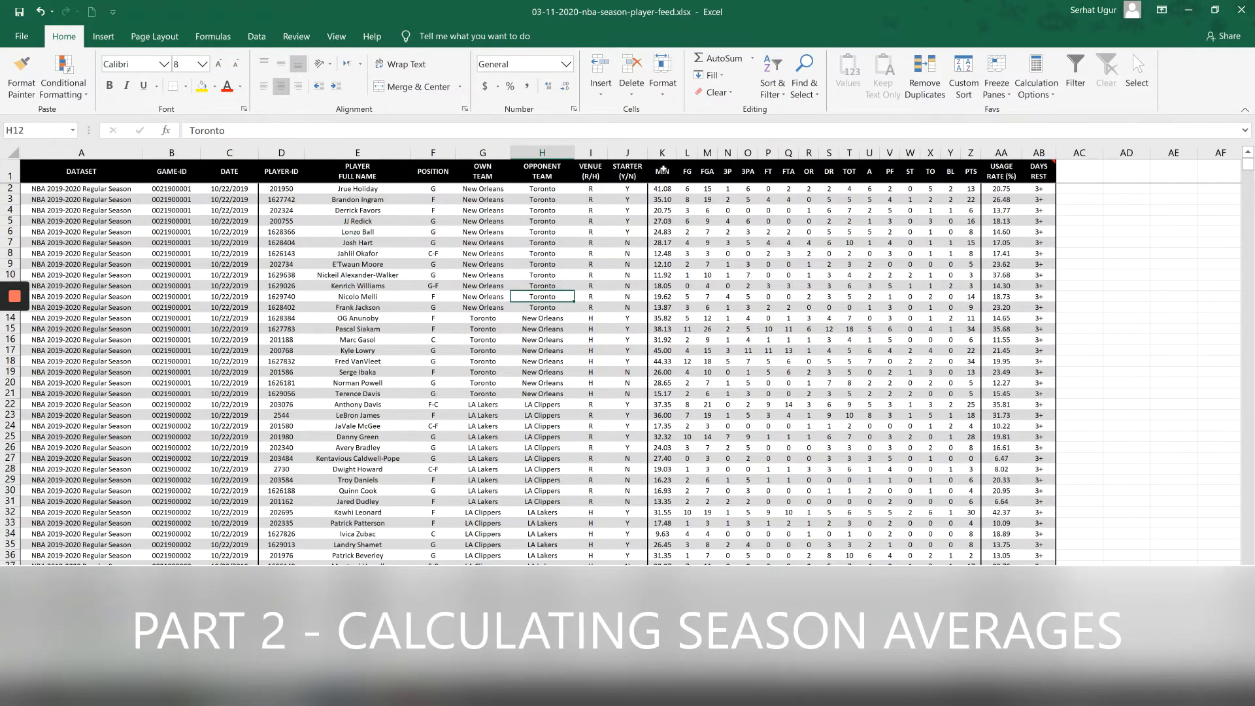
drag(662, 171, 973, 172)
key(ctrl+c)
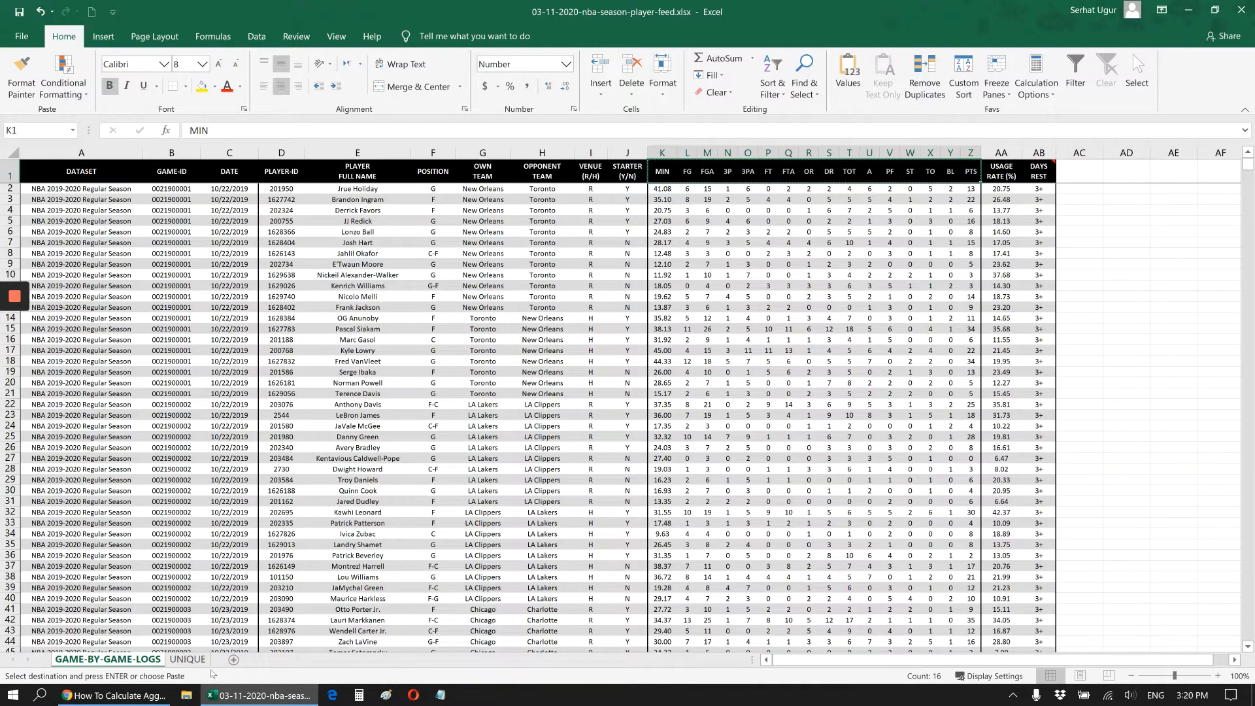
click(187, 659)
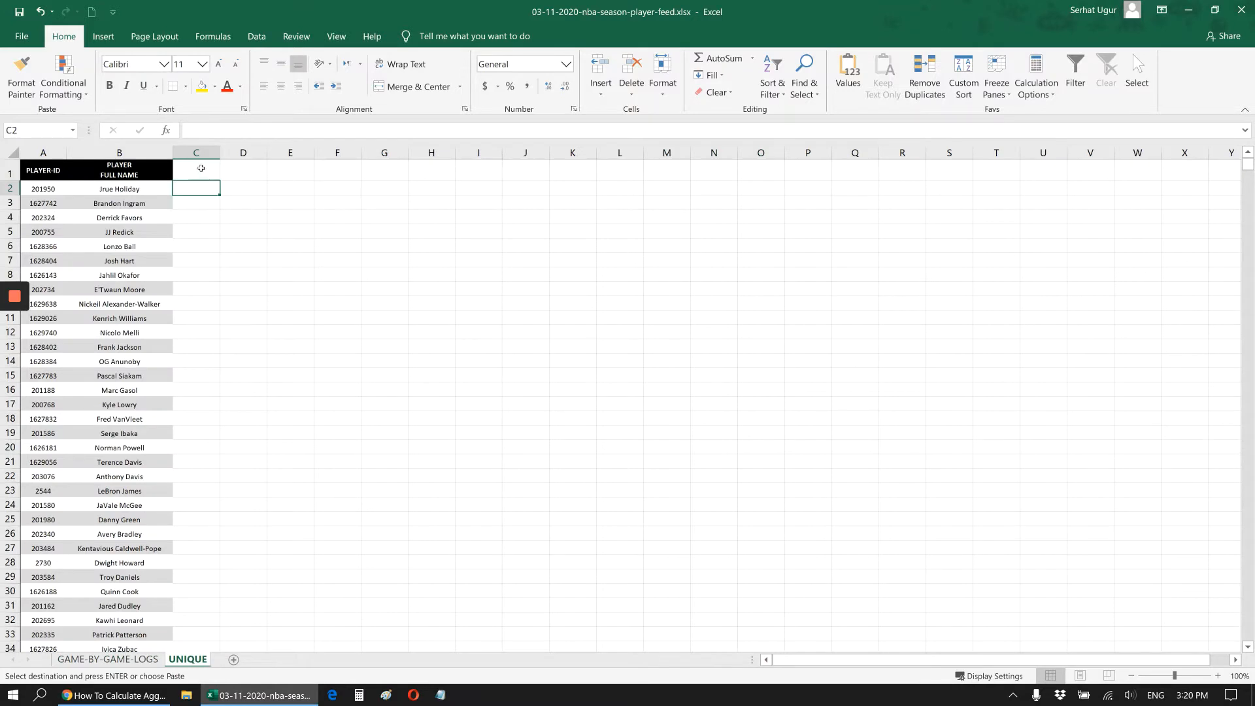
click(202, 168)
key(ctrl+v)
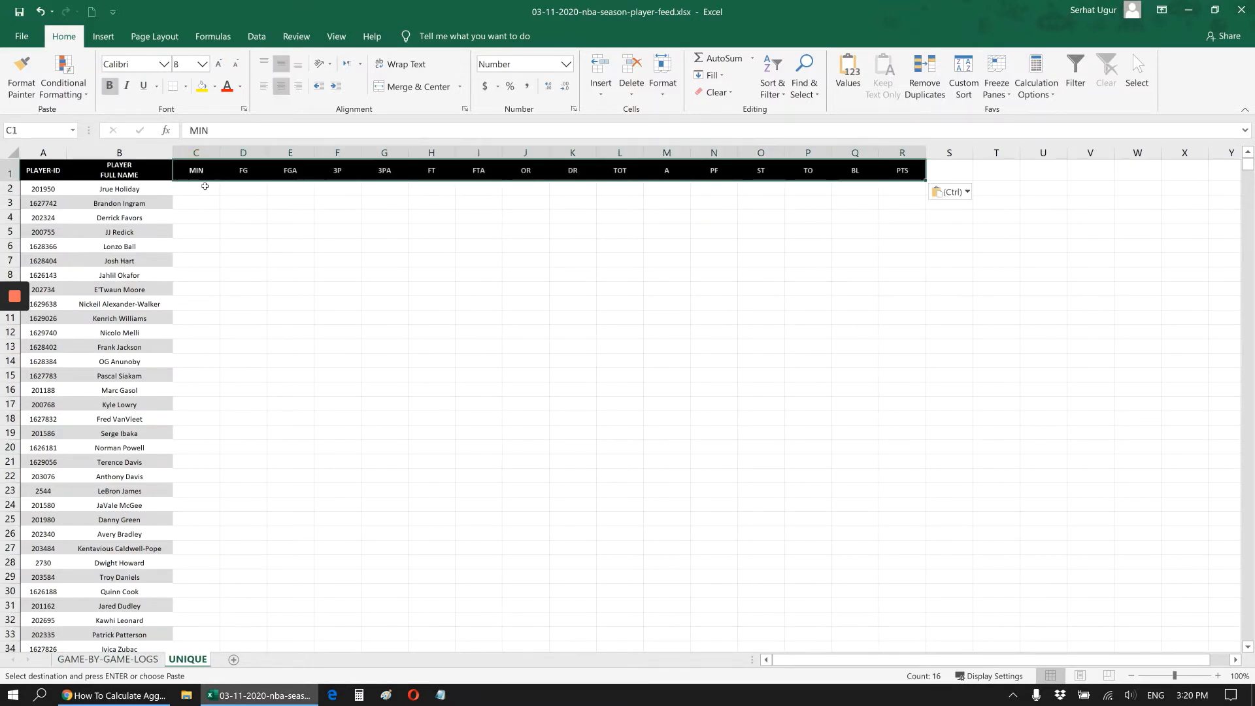
Step: Start a SUMIFS formula in C2 of the UNIQUE sheet with the MIN column 'GAME-BY-GAME-LOGS'!K:K as sum range
click(205, 186)
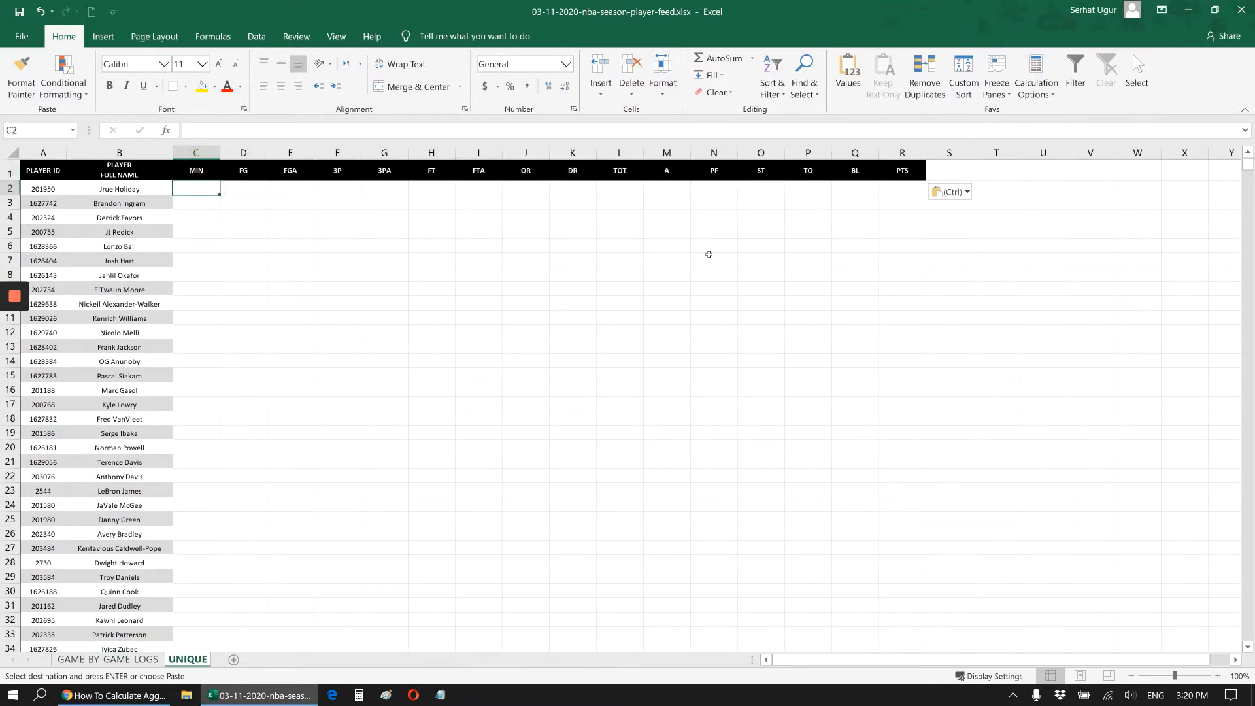
text(=)
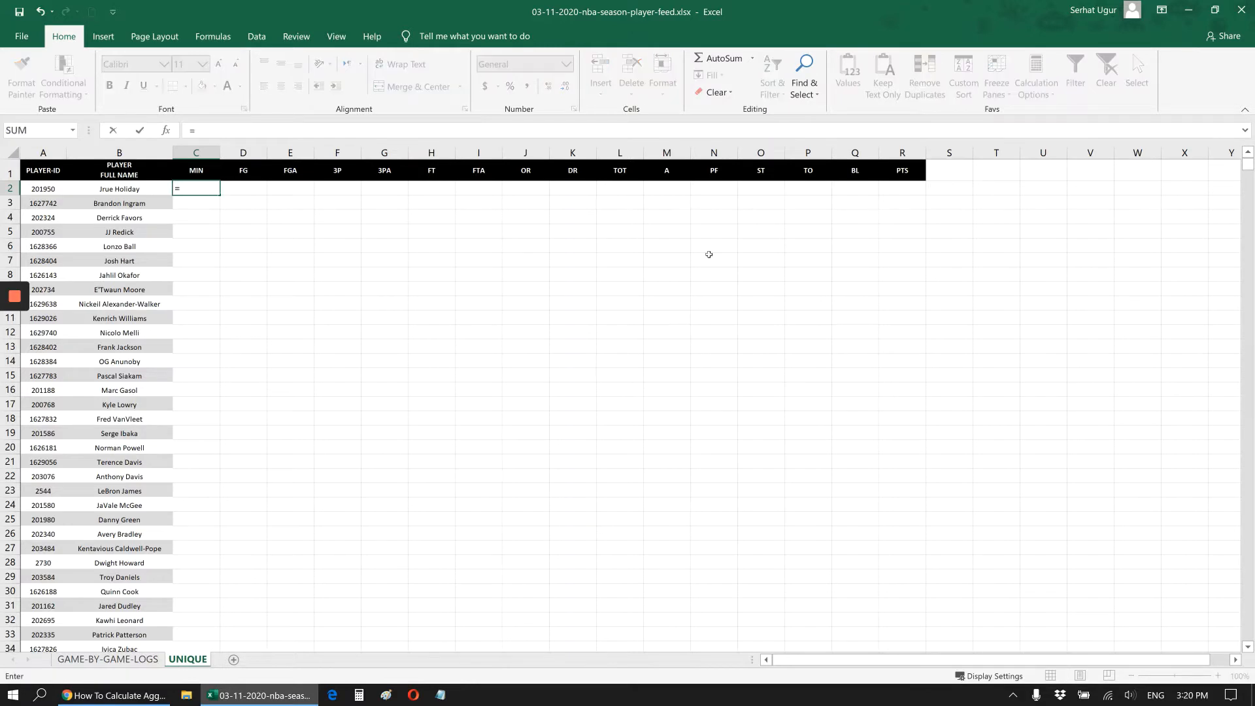
text(SUMIF)
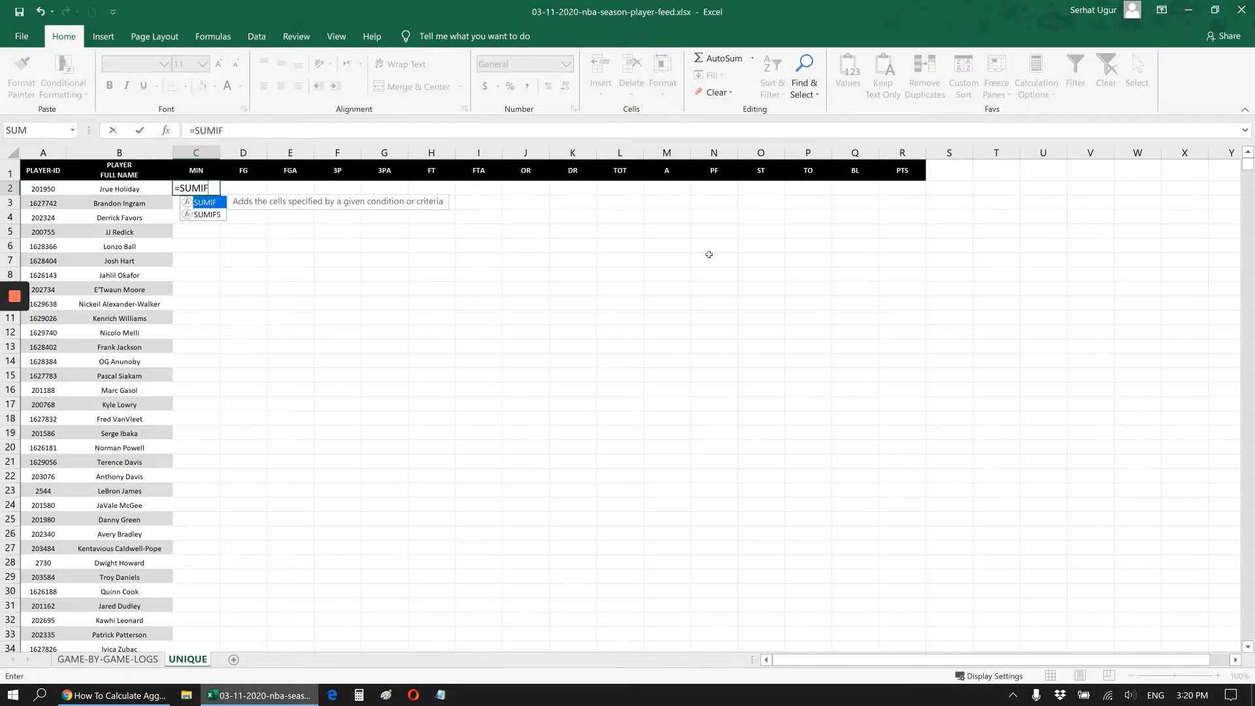
text(S()
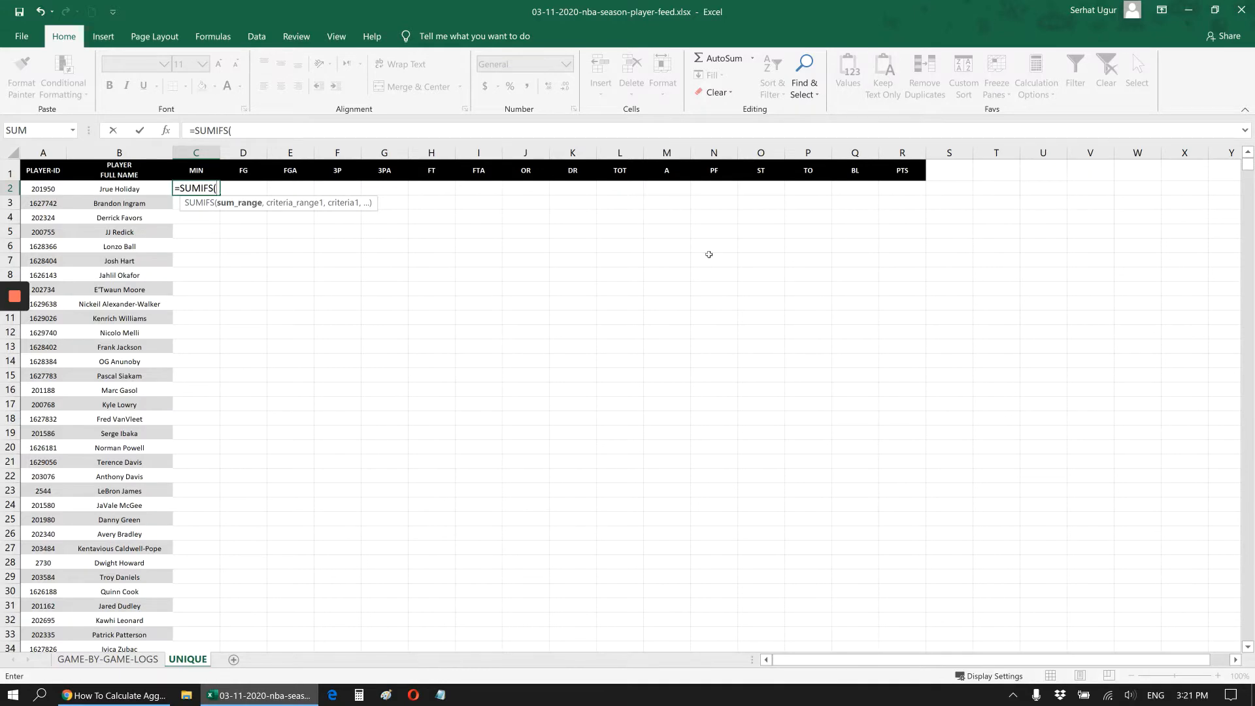
click(105, 660)
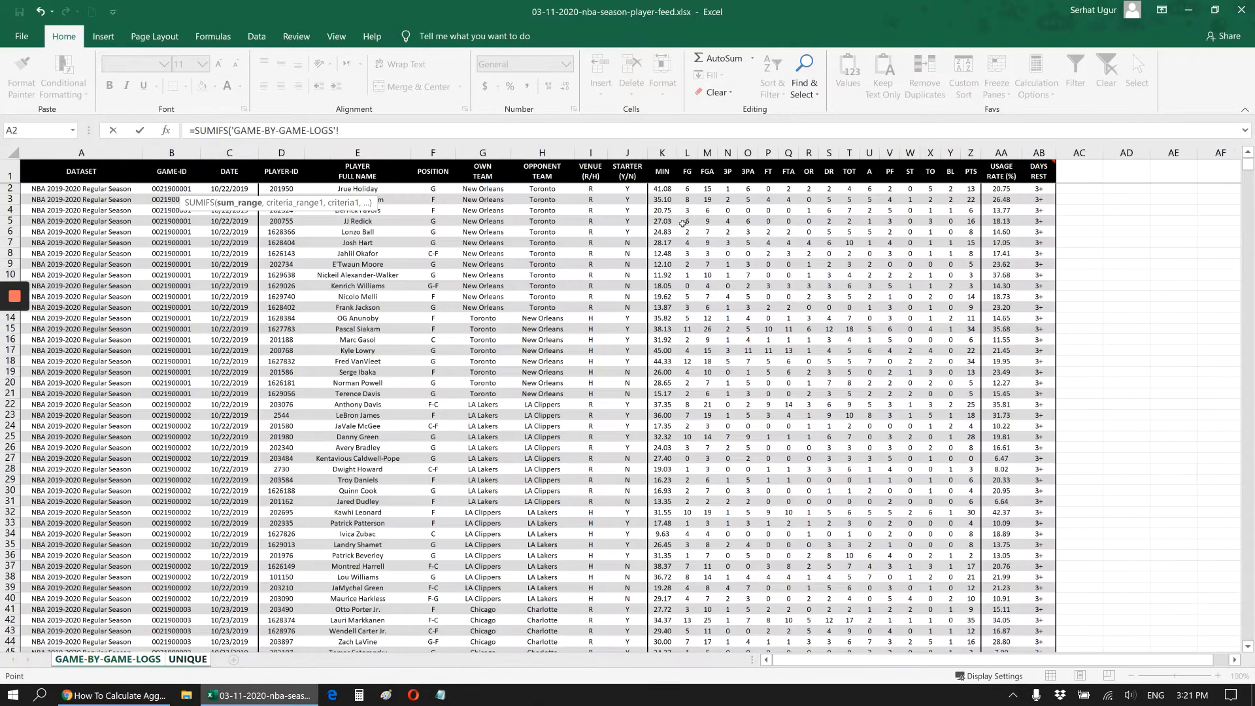
click(664, 153)
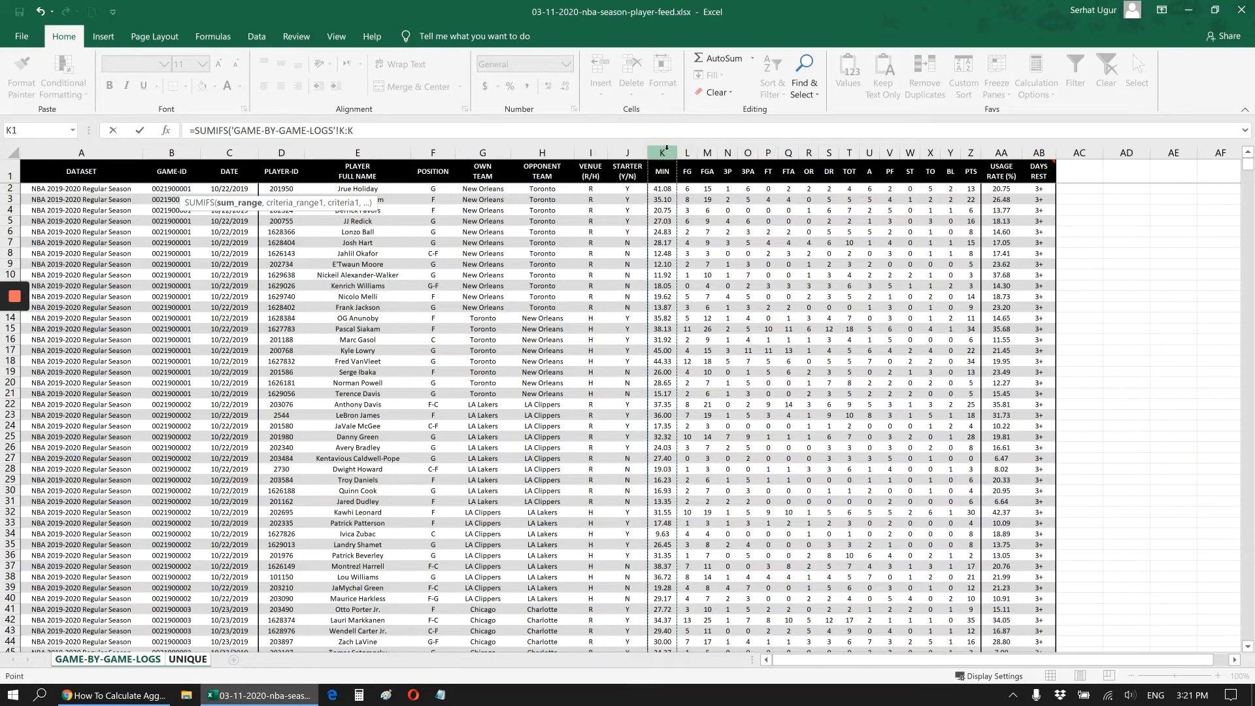
click(386, 127)
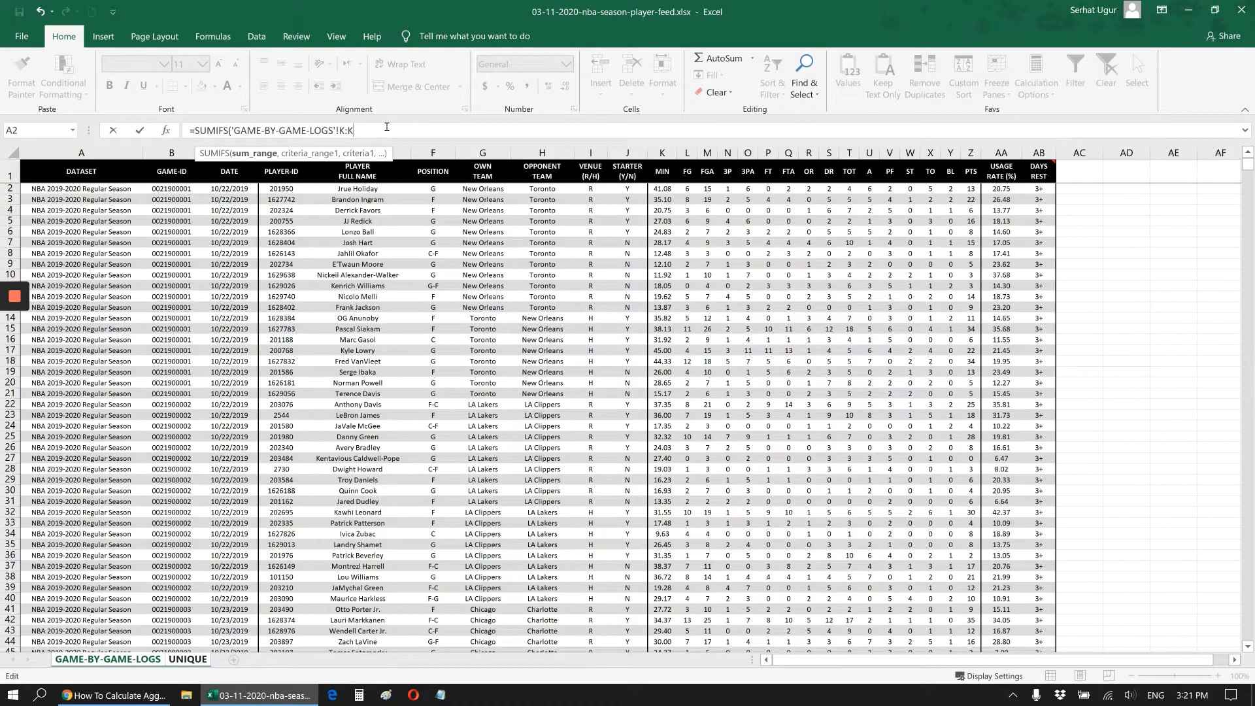
text(,)
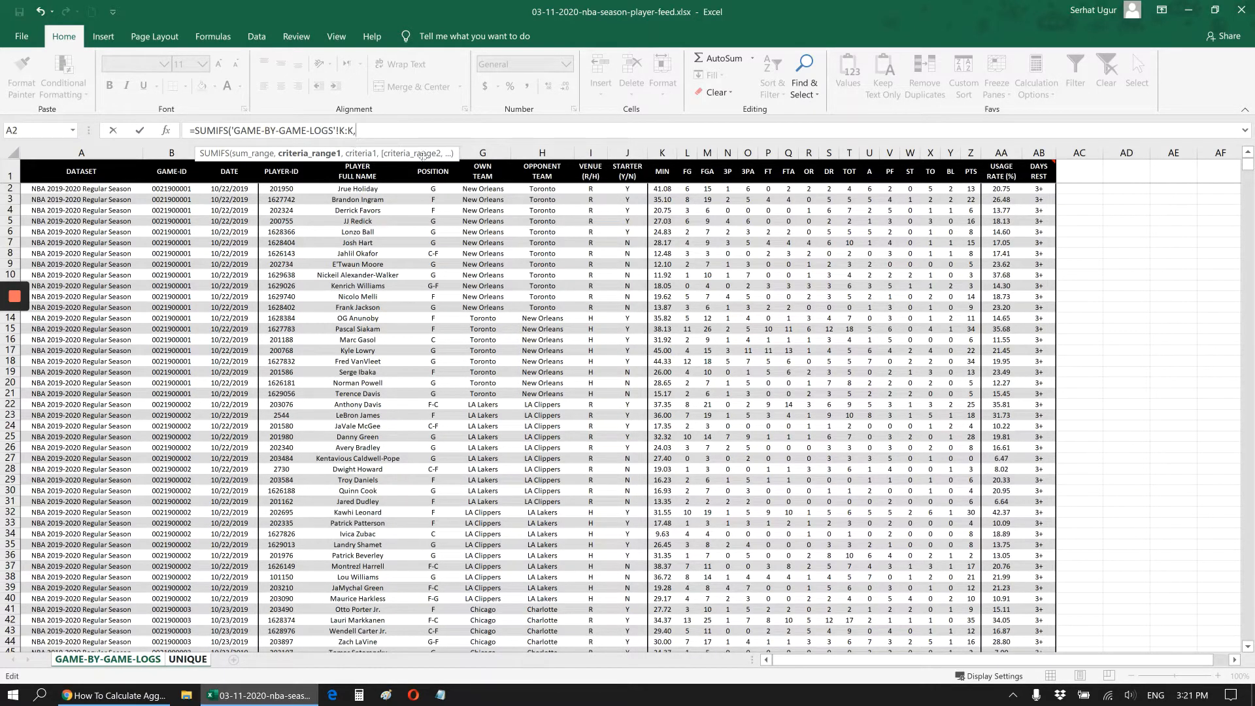
Step: Complete the SUMIFS formula with criteria range 'GAME-BY-GAME-LOGS'!$D:$D and criterion $A2, keeping C2 selected
drag(425, 155, 600, 208)
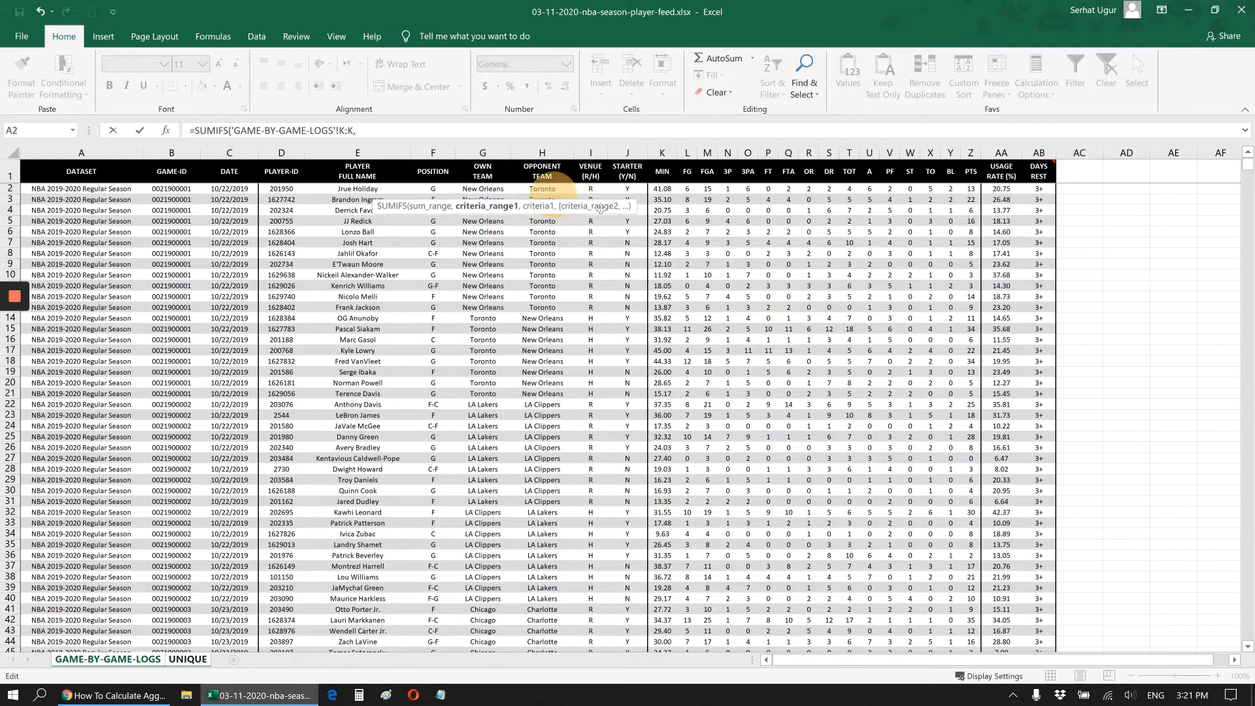
click(291, 148)
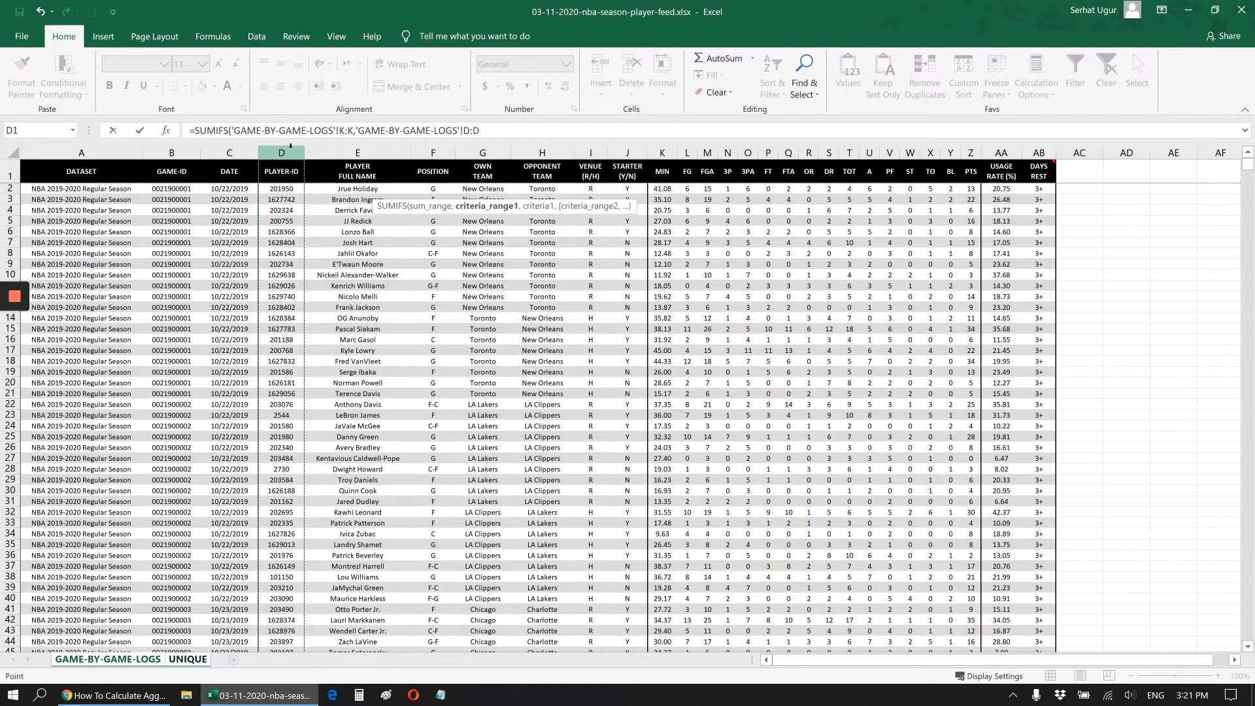
key(F4)
text(,)
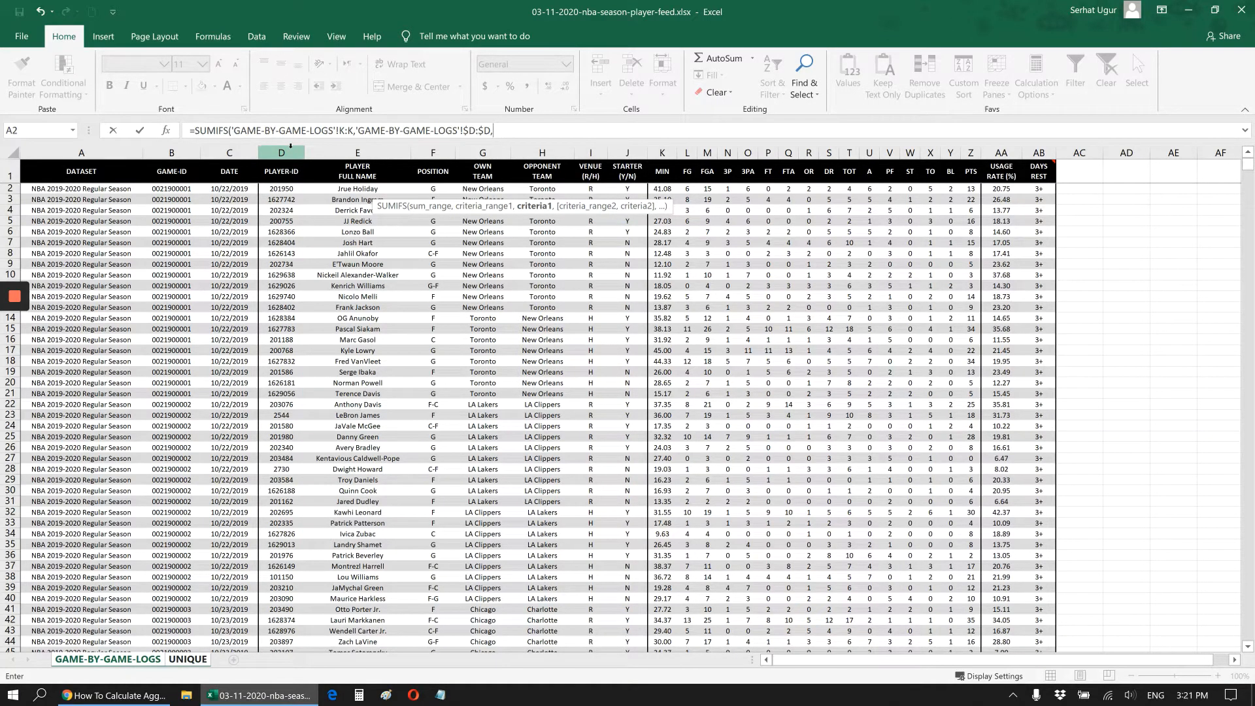
text(A2)
key(F4)
key(F4)
key(F4)
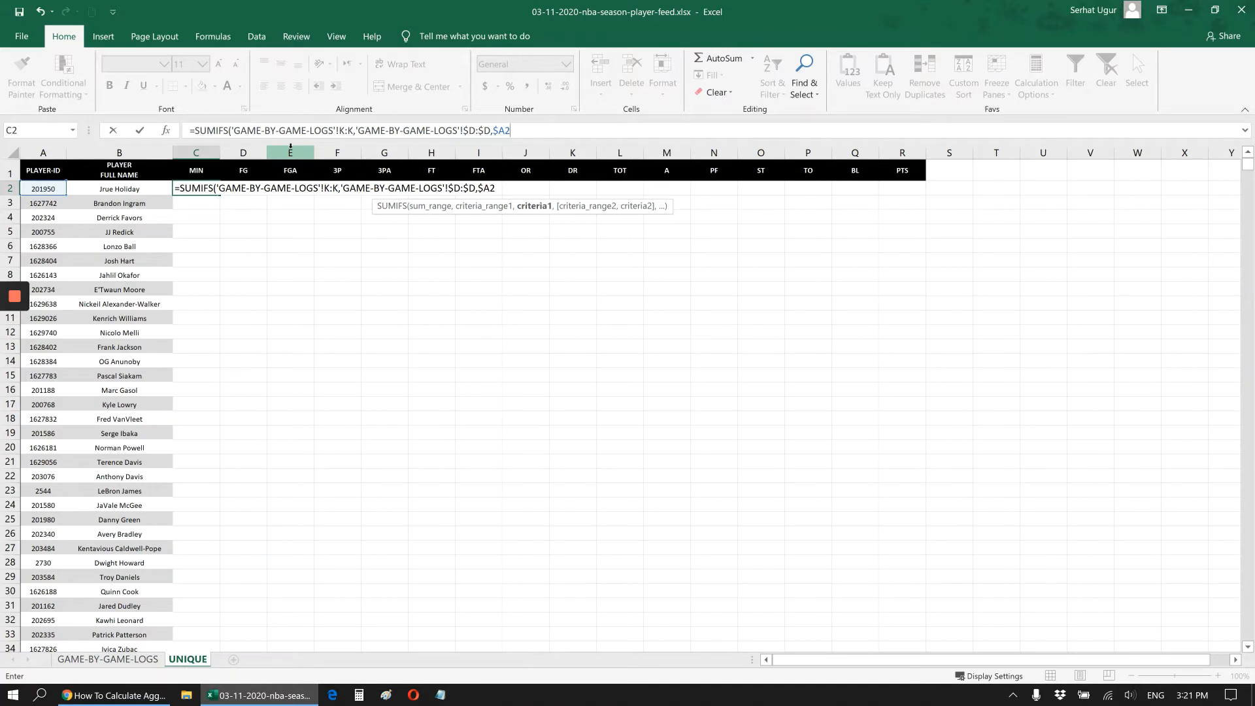
text())
key(ctrl+Return)
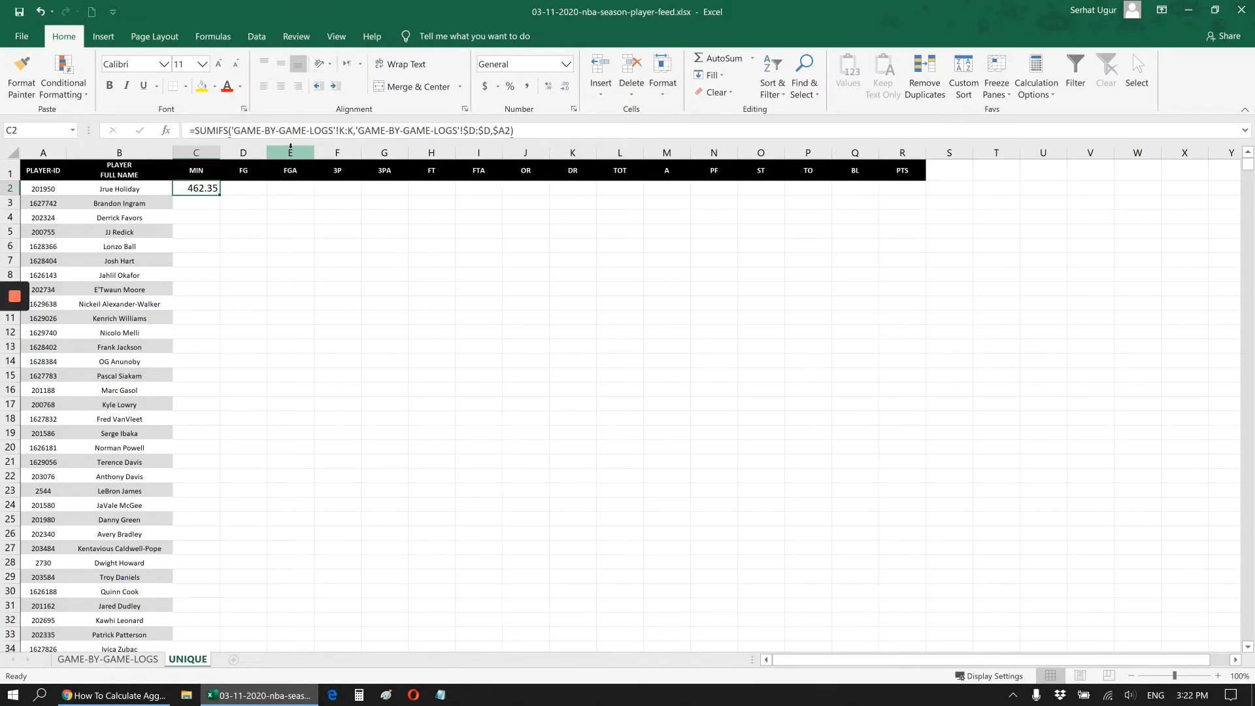
Step: Extend the C2 formula by dividing the SUMIFS by a COUNTIFS with criteria range 'GAME-BY-GAME-LOGS'!$D:$D
click(551, 129)
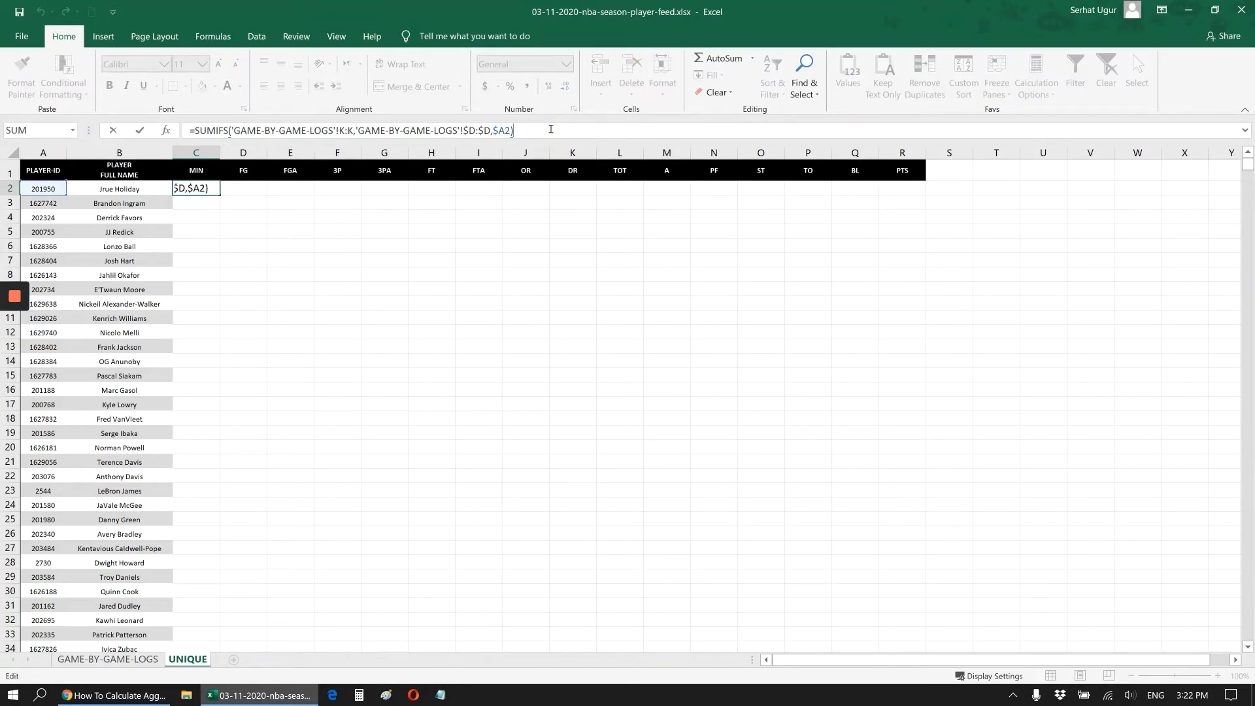
text(/COUNTI)
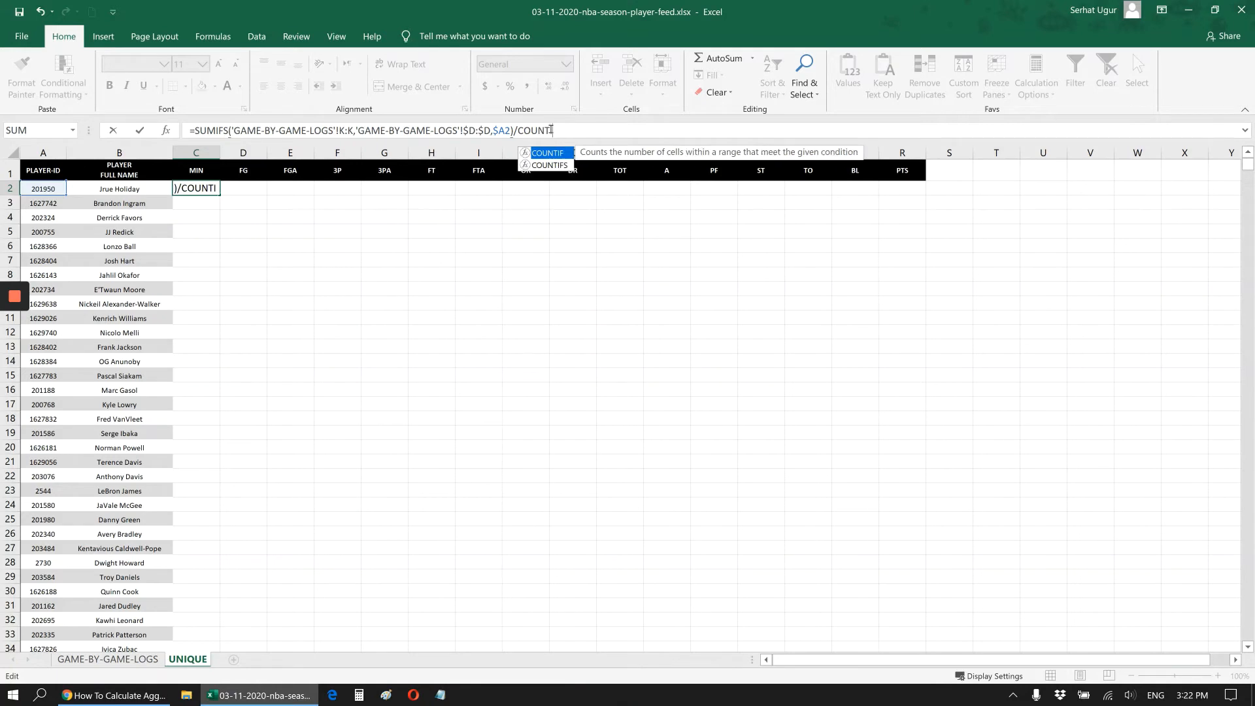
text(S()
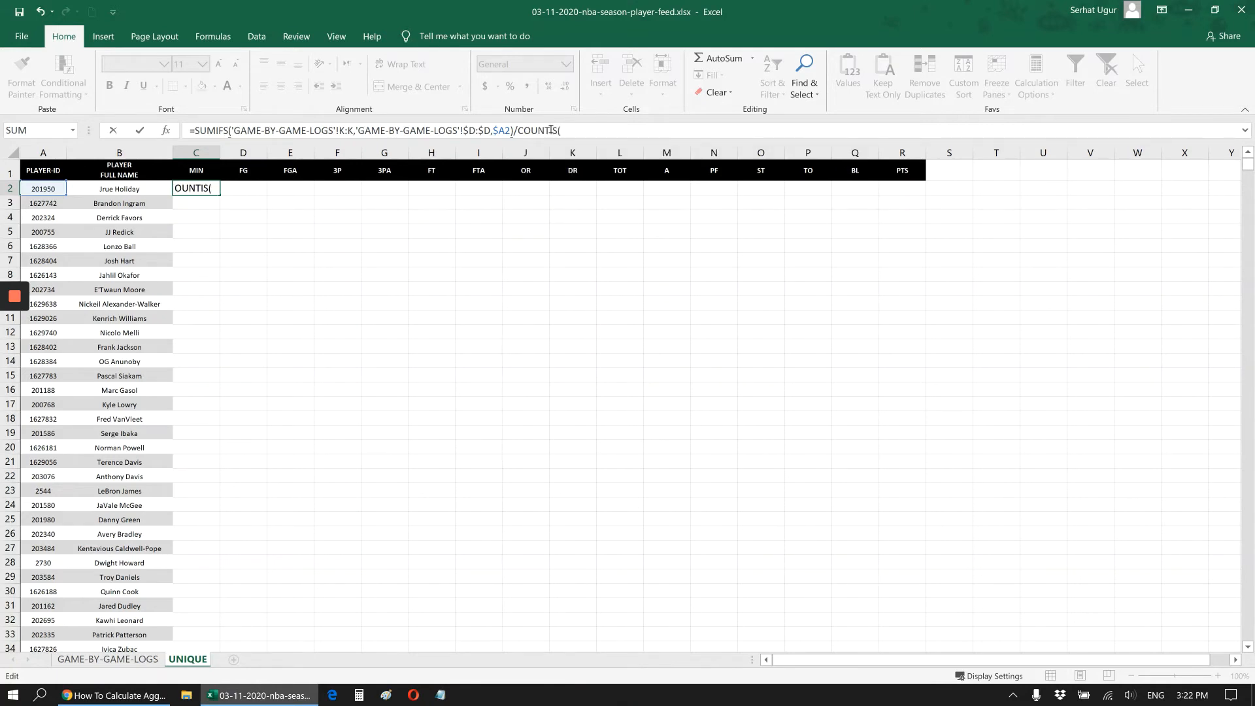
key(BackSpace)
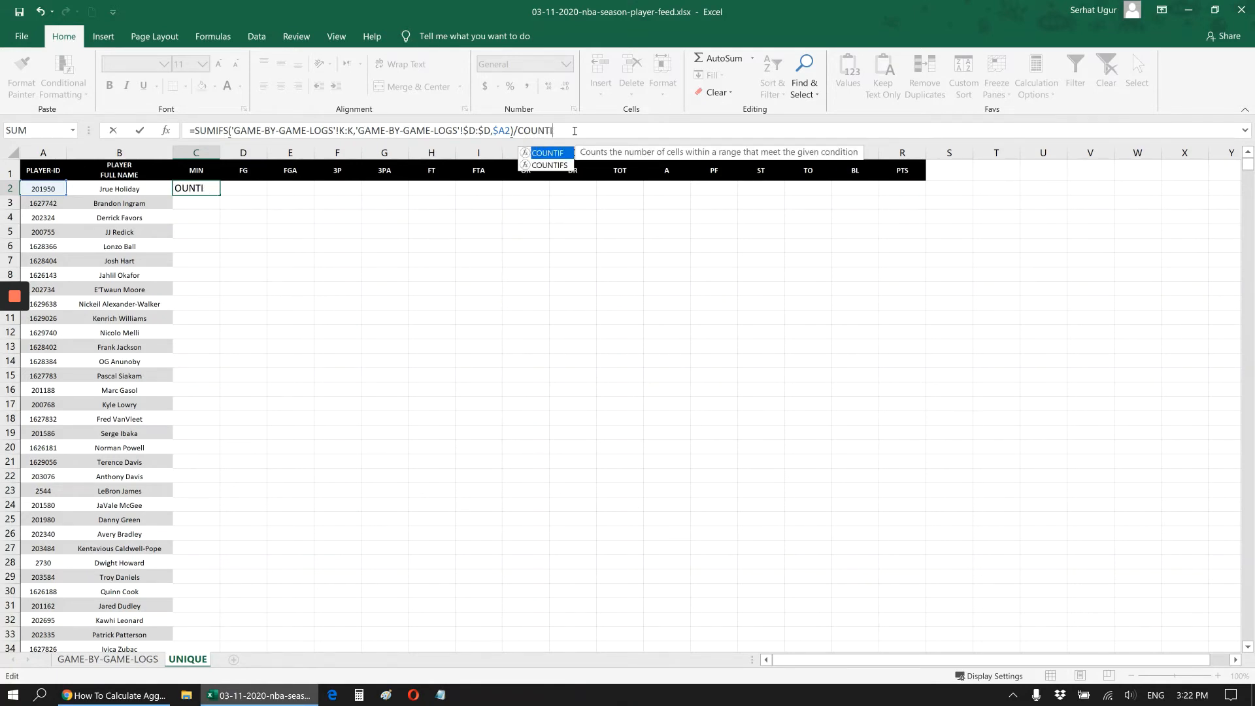
text(FS()
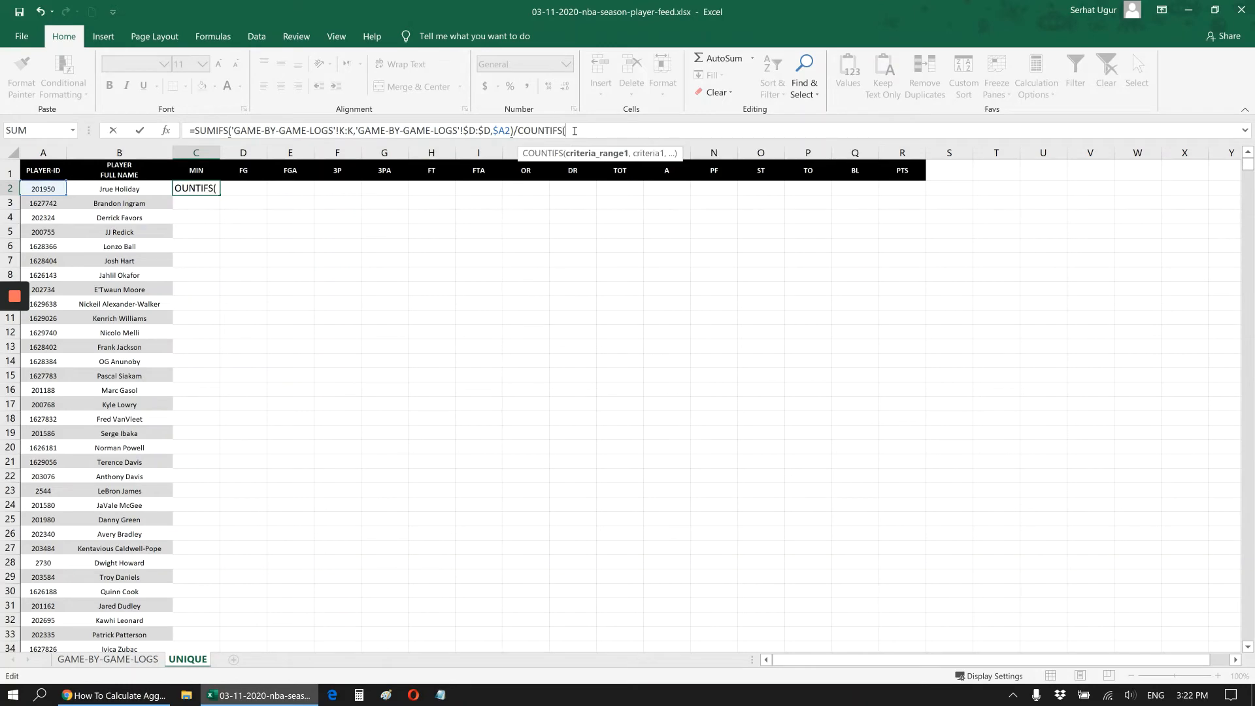
click(108, 660)
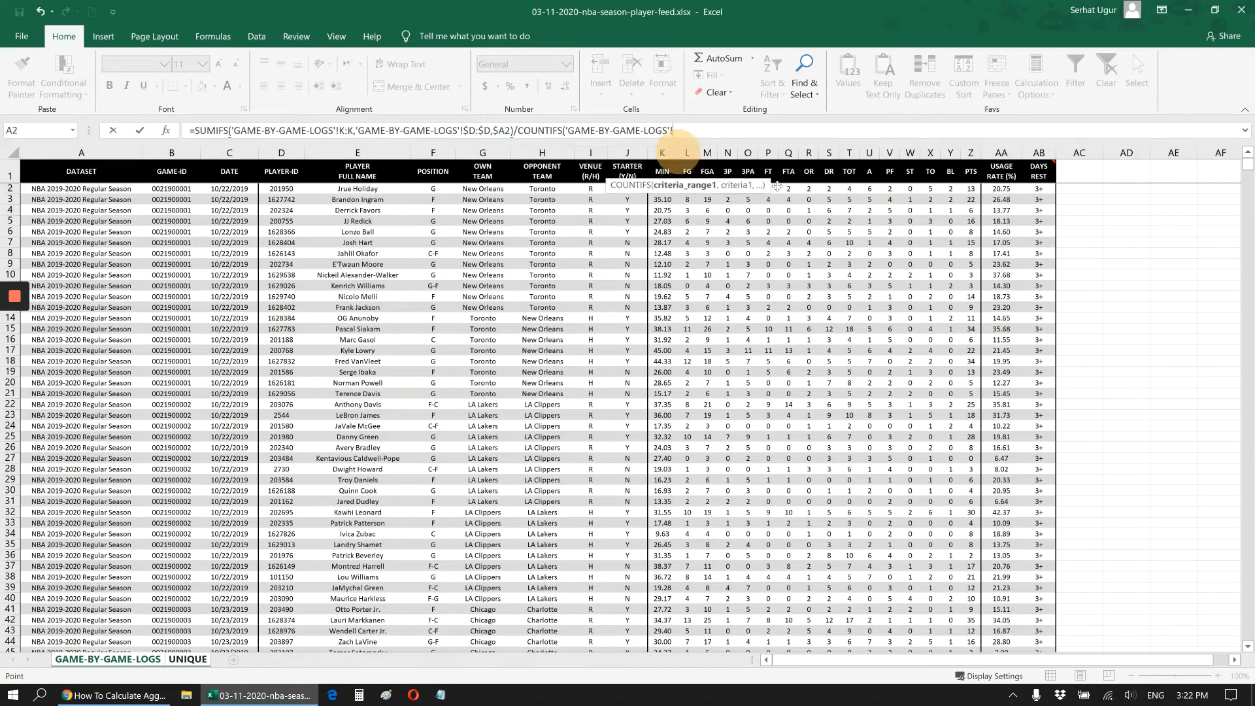
click(285, 153)
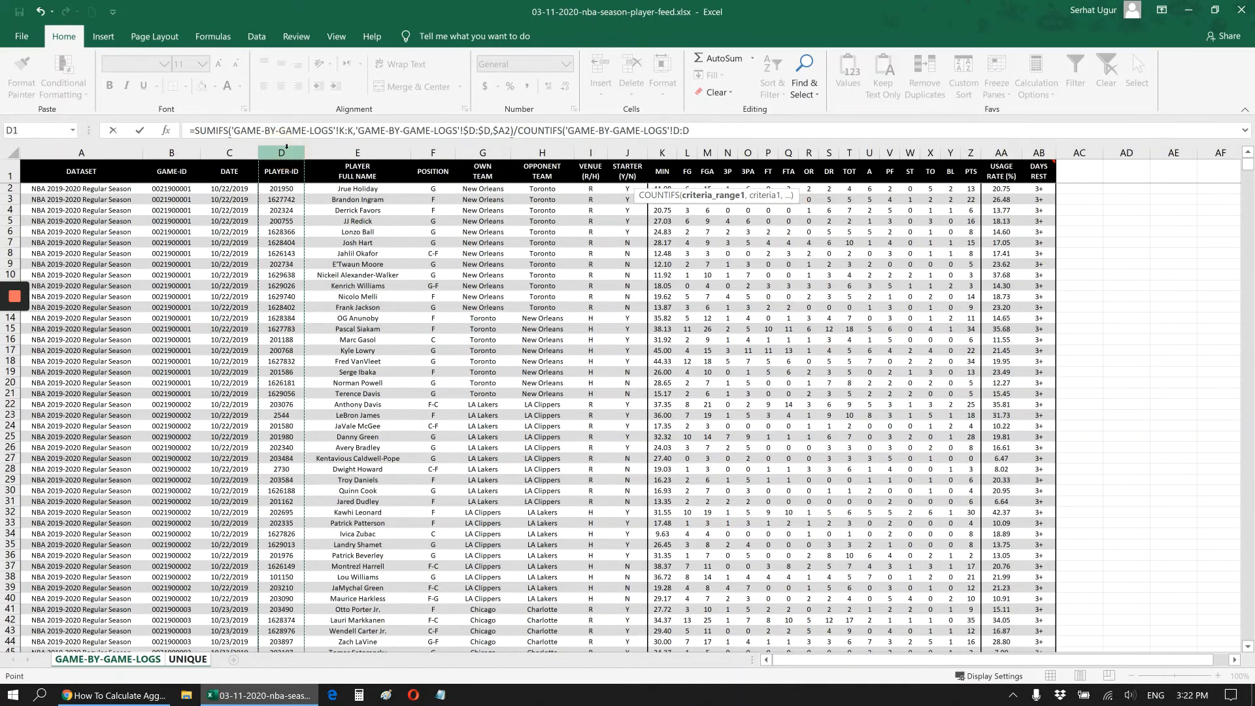
key(F4)
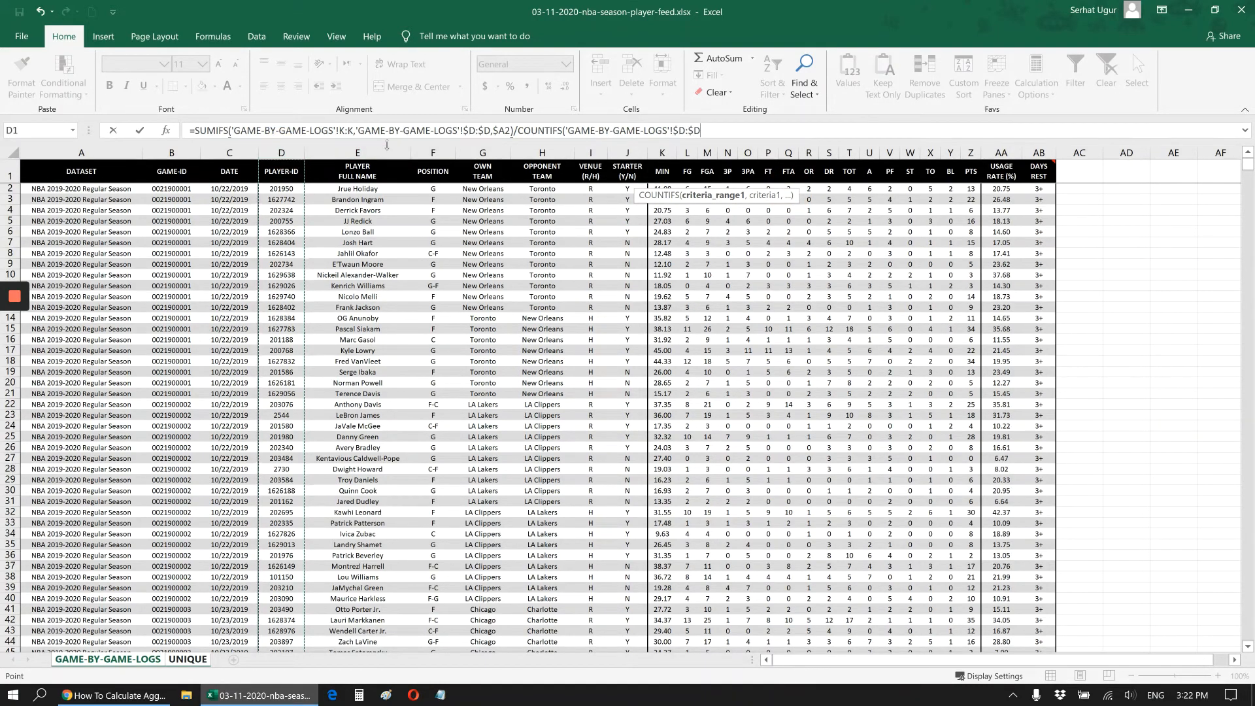
Step: Complete the COUNTIFS in C2 with criterion $A2, keeping C2 selected
text(,)
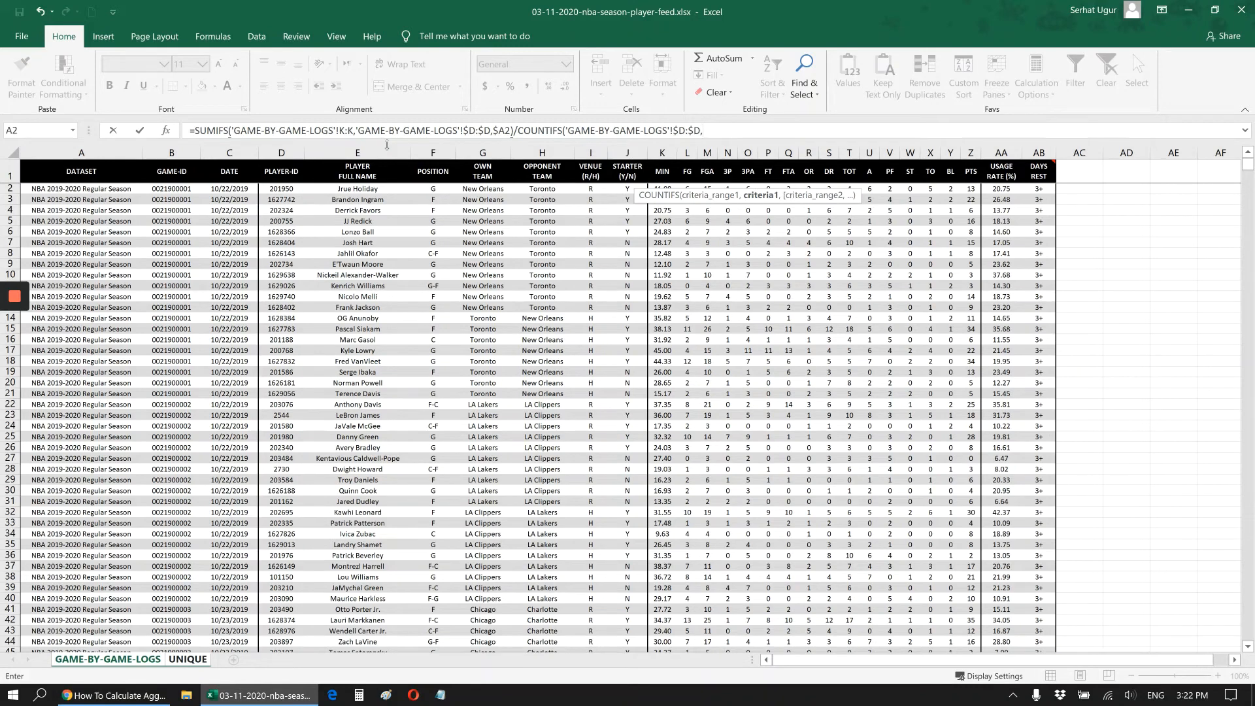
text(A2)
key(F4)
key(F4)
key(F4)
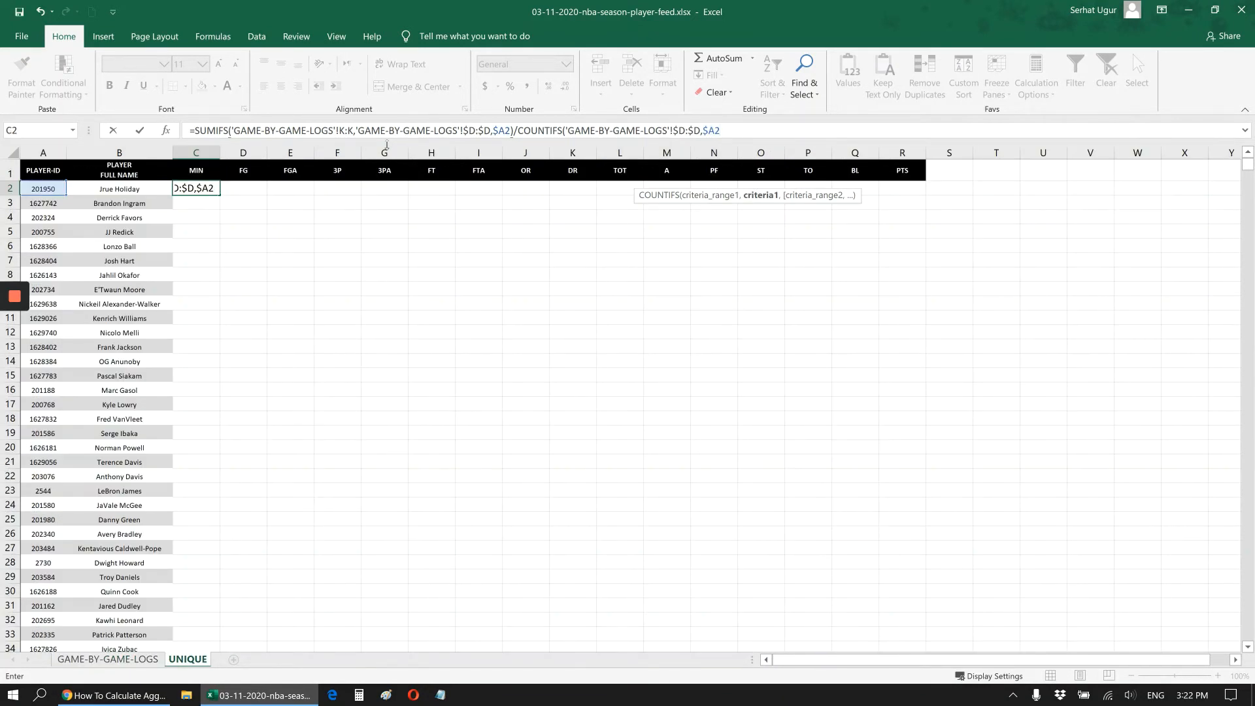
key(Return)
key(Up)
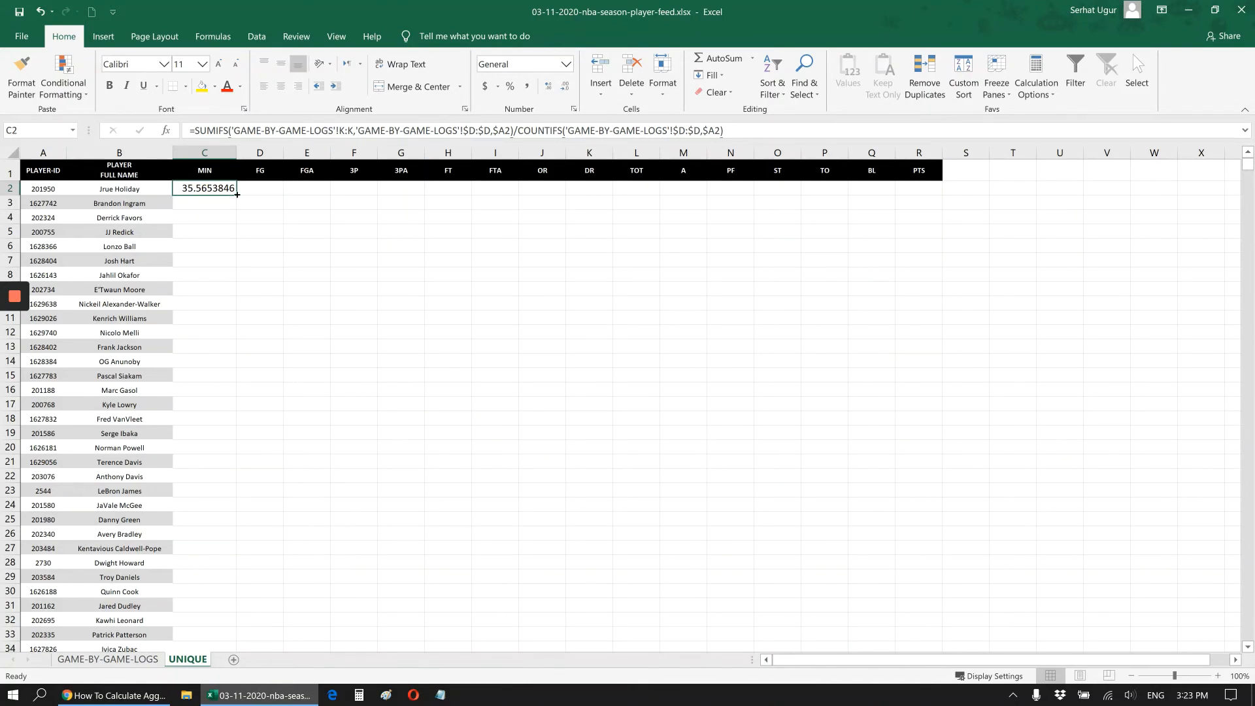
Step: Fill the C2 average formula across to the PTS column R and down all player rows of the UNIQUE sheet
drag(237, 194, 918, 196)
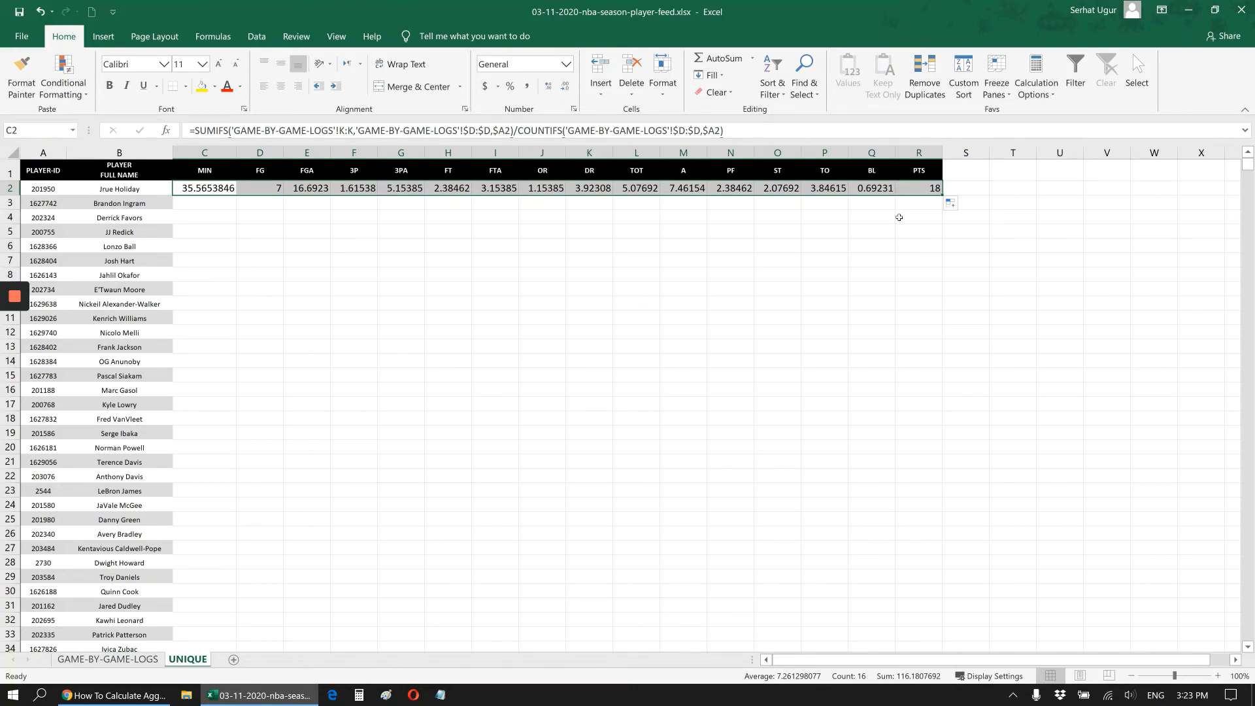
double_click(942, 197)
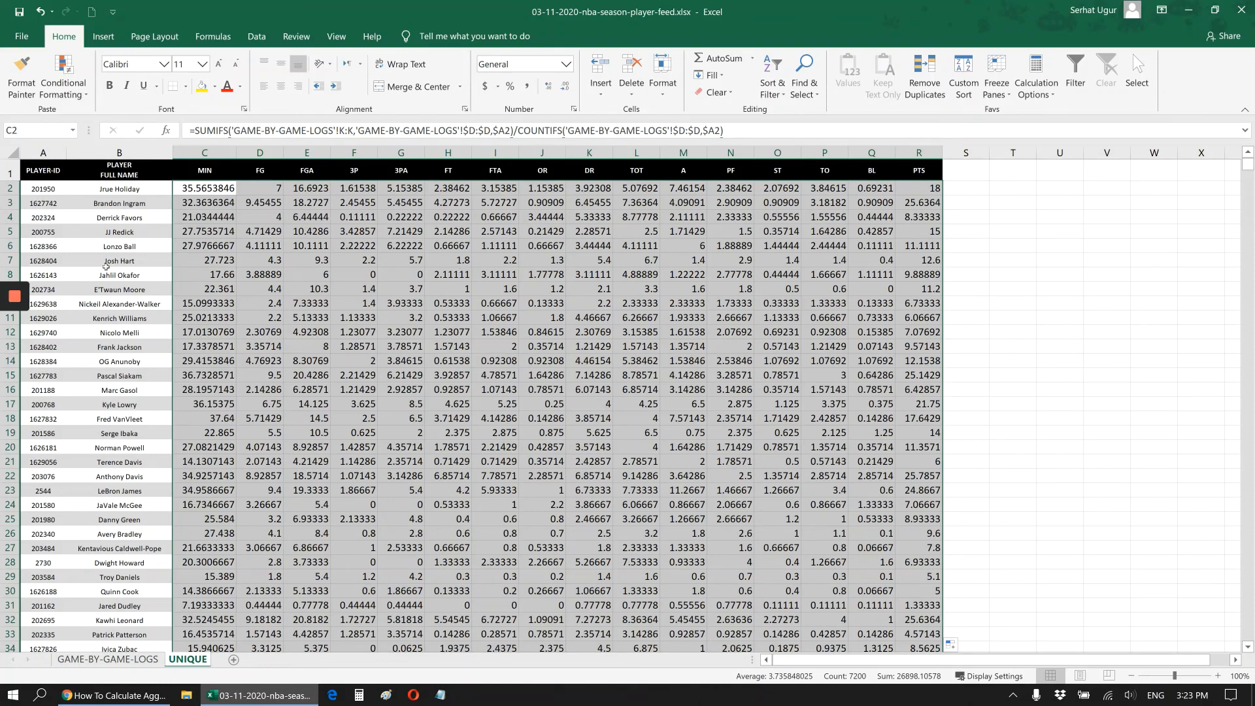
mouse_move(18, 299)
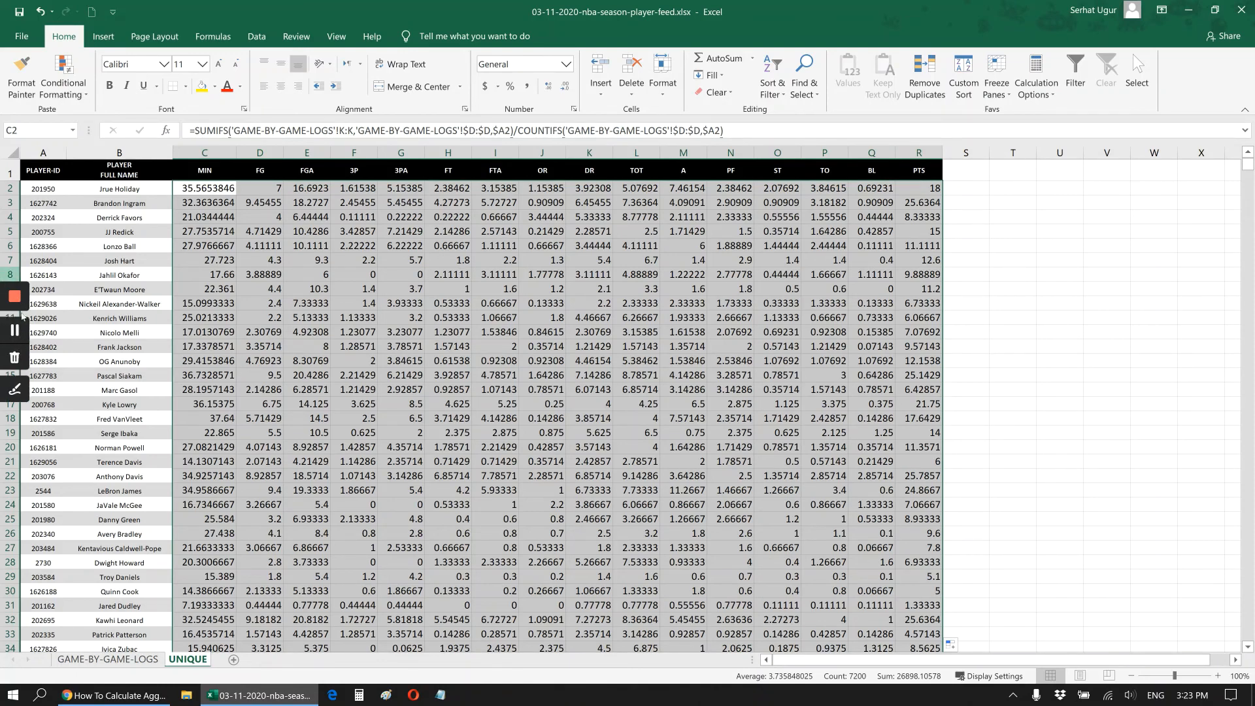